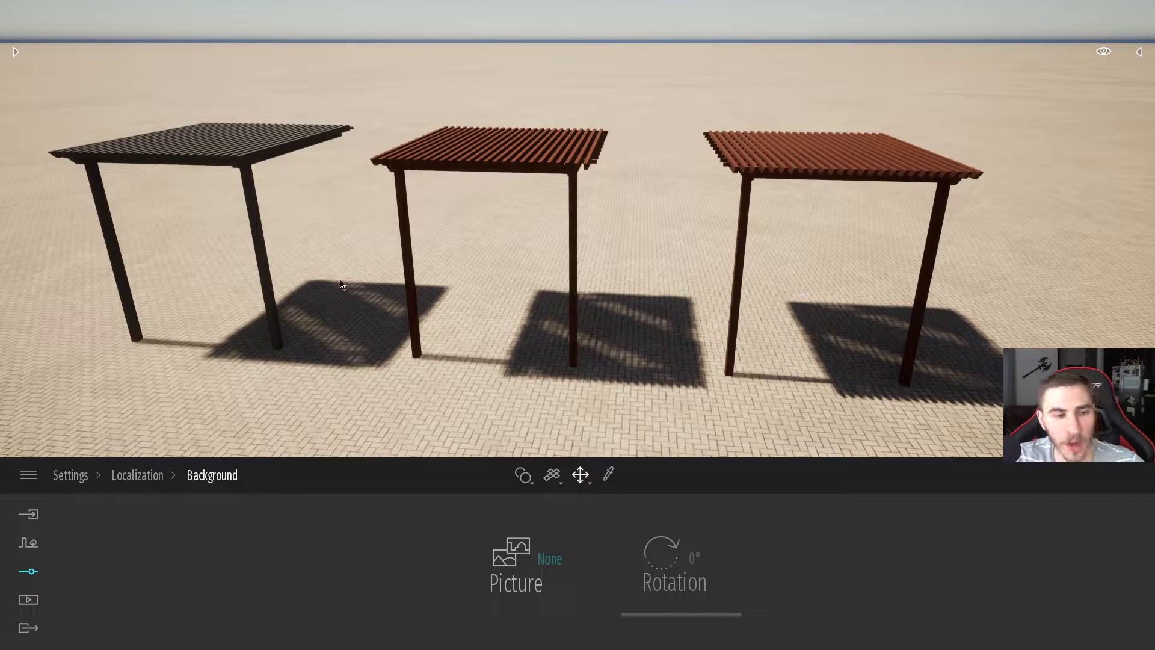
# Show the import list and scene graph, and select individual 3x6 roof members of the dark canopy to see their entries
pyautogui.click(30, 514)
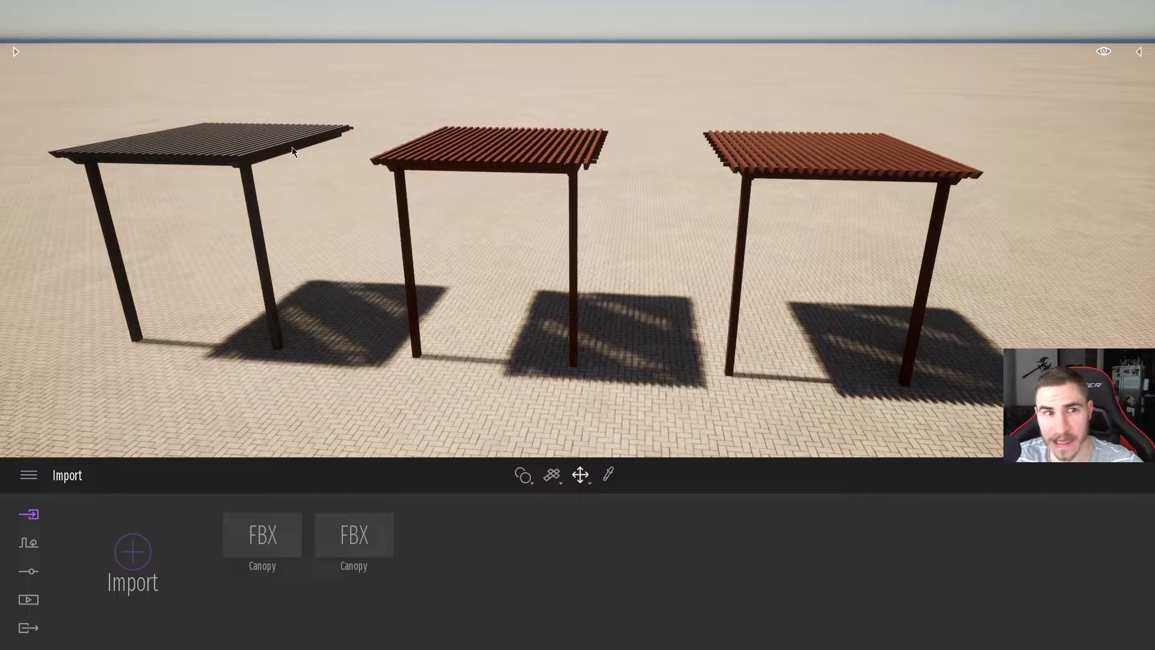
pyautogui.click(1138, 53)
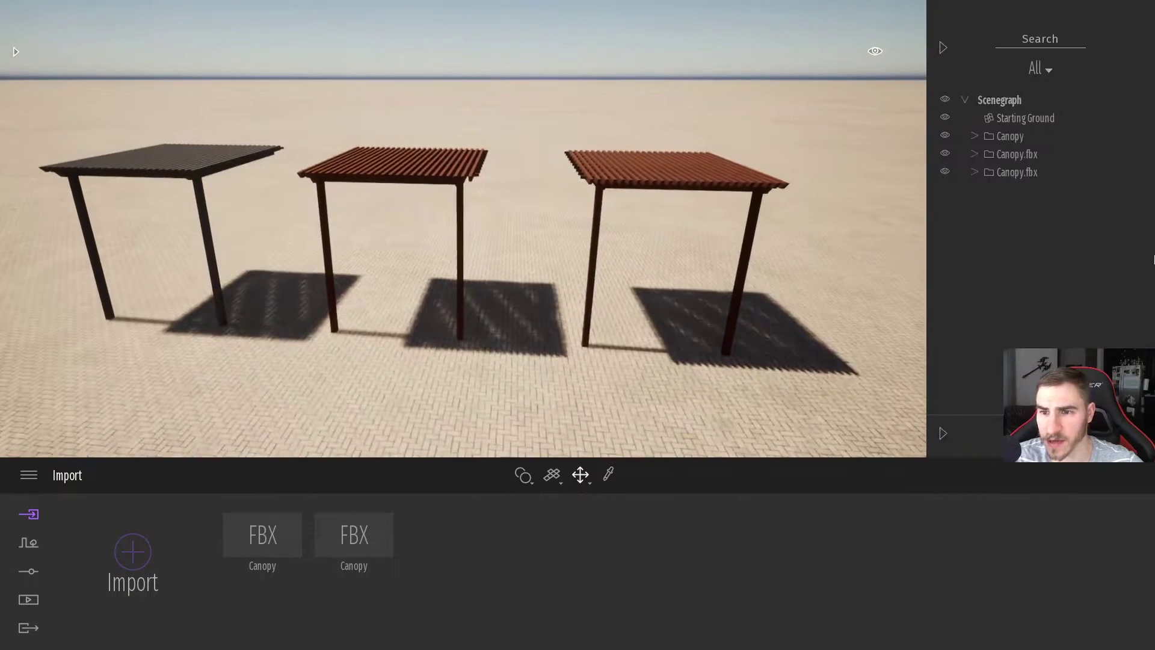
pyautogui.click(169, 168)
pyautogui.click(168, 161)
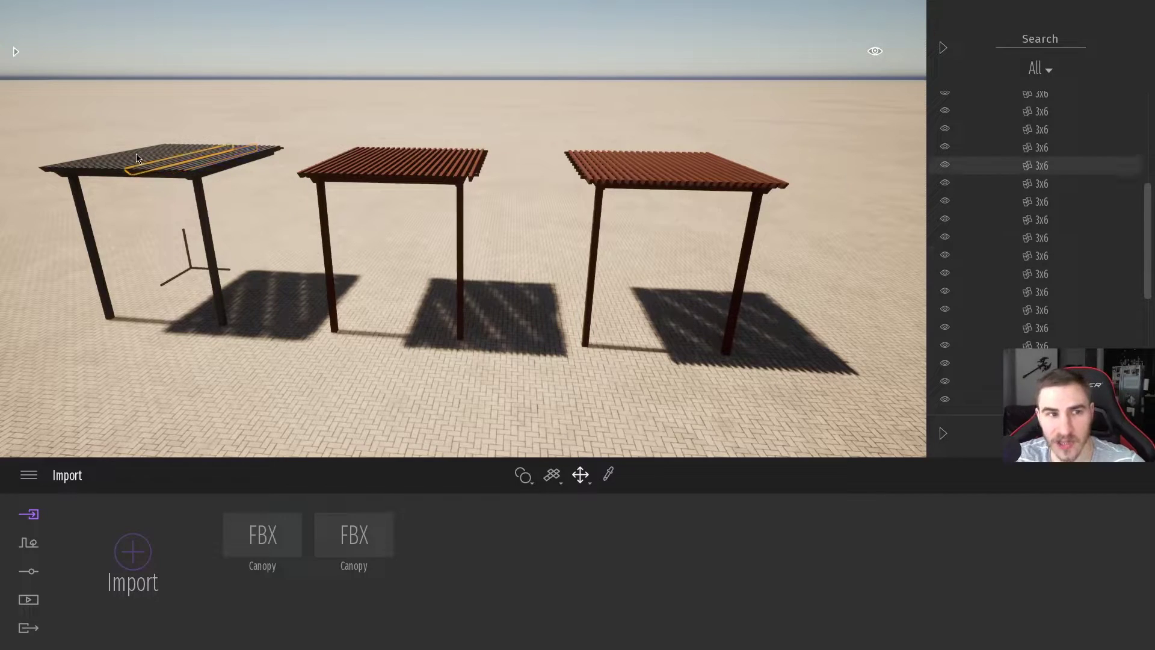
pyautogui.click(125, 160)
pyautogui.click(193, 169)
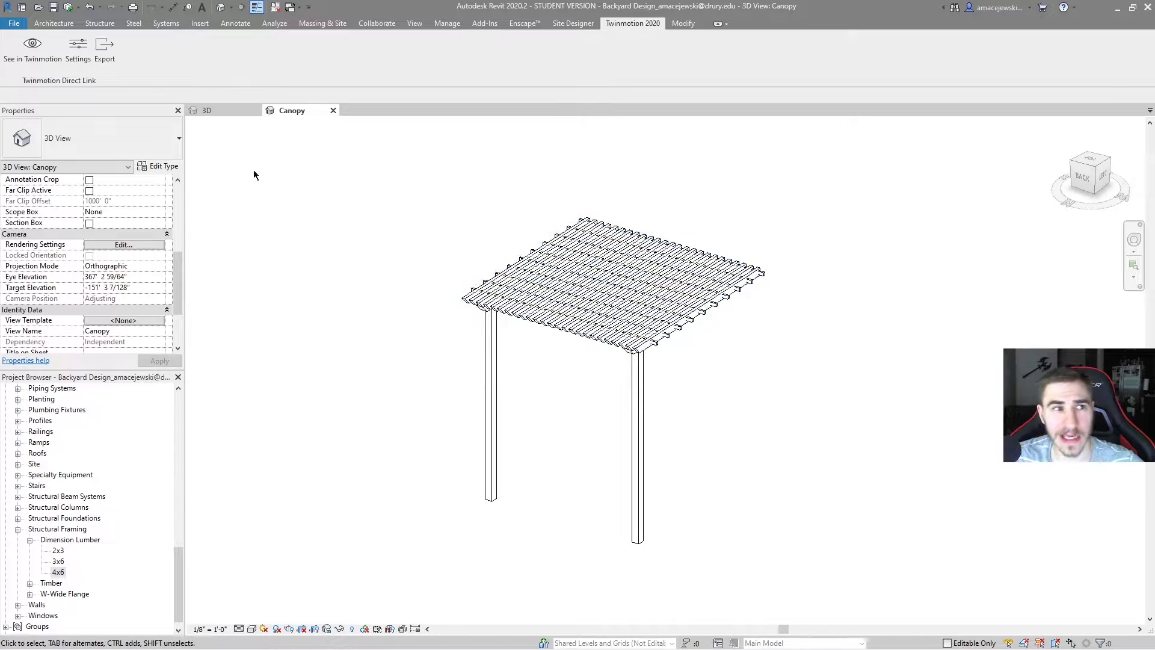
# Switch to Revit and check the Merge options in the Twinmotion synchronization settings, leaving them unchanged
pyautogui.click(78, 47)
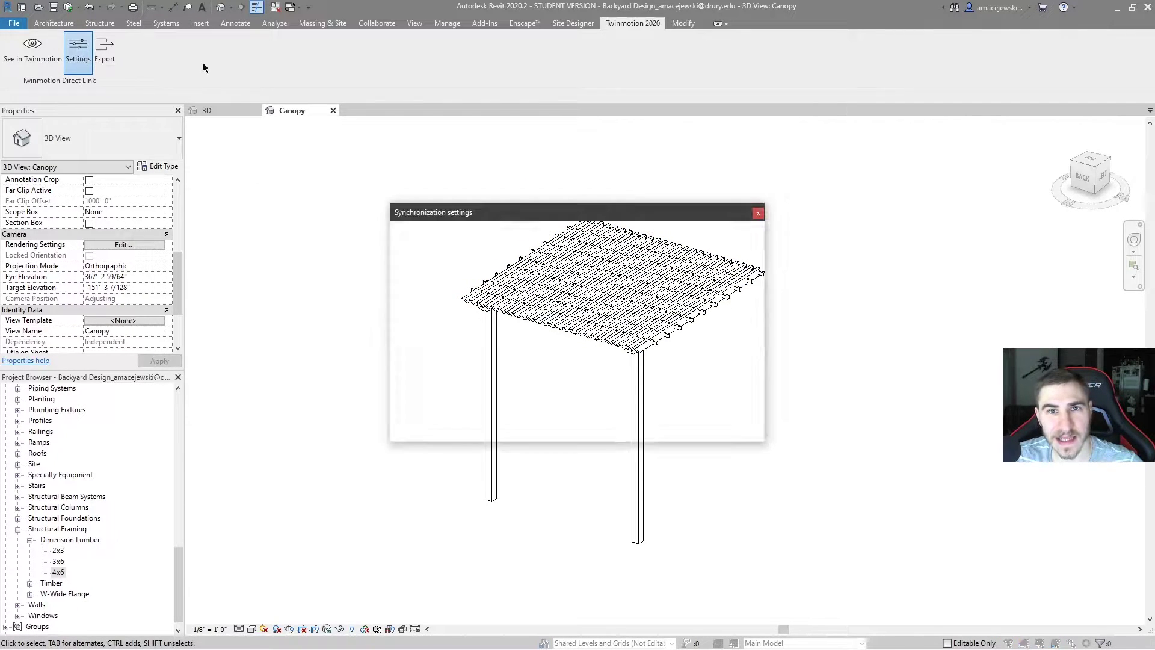
pyautogui.click(618, 255)
pyautogui.click(619, 255)
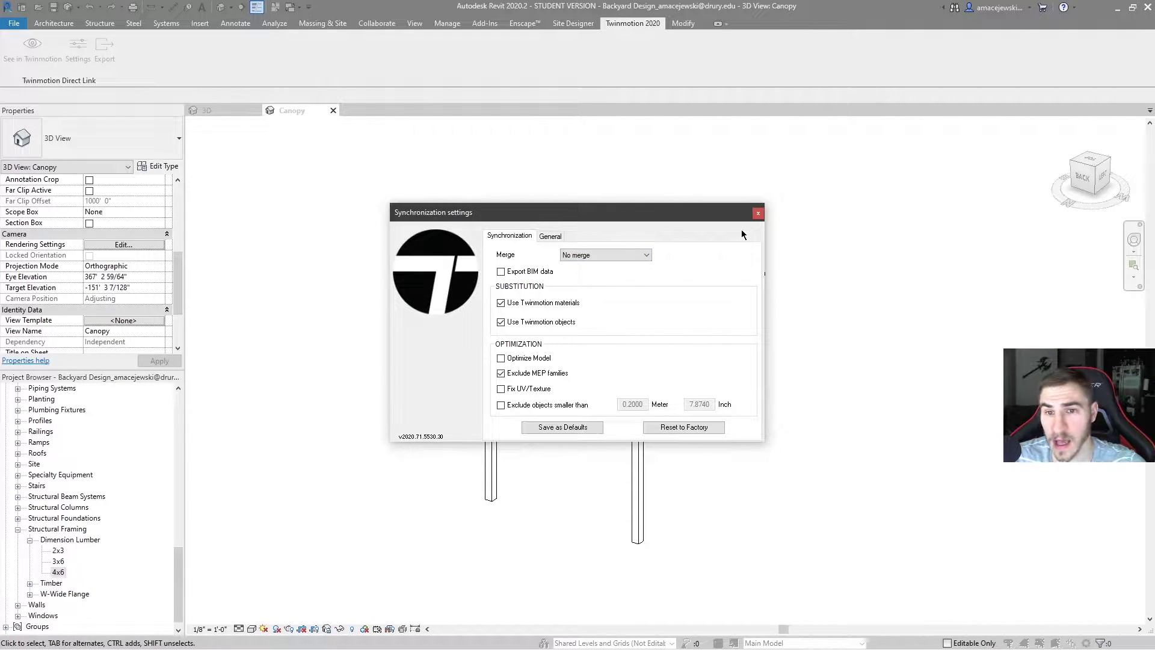
pyautogui.click(758, 213)
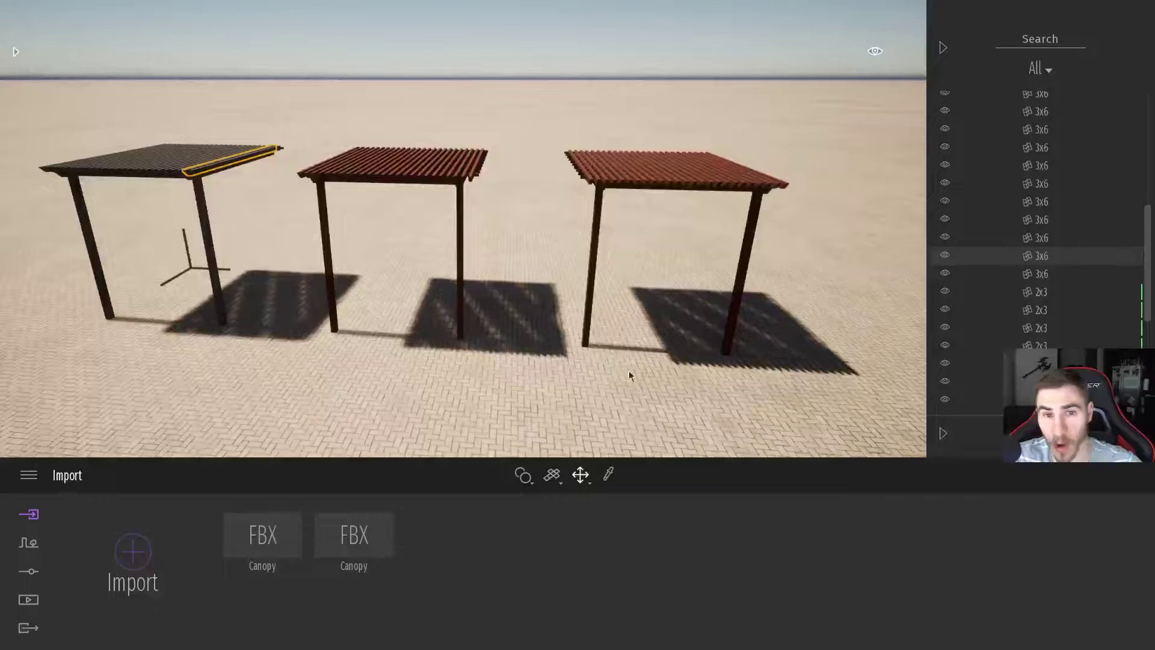
# Switch back to Twinmotion and examine how separate roof members of the dark canopy are listed under its Dimension Lumber folder
pyautogui.click(493, 92)
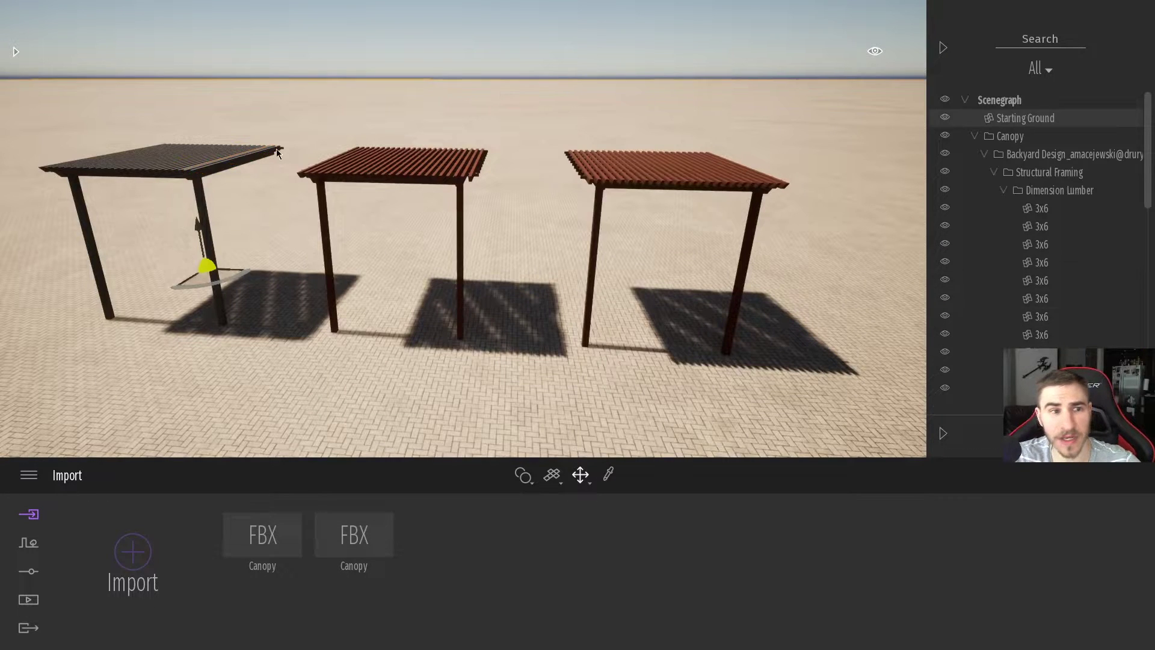
pyautogui.click(188, 173)
pyautogui.click(142, 173)
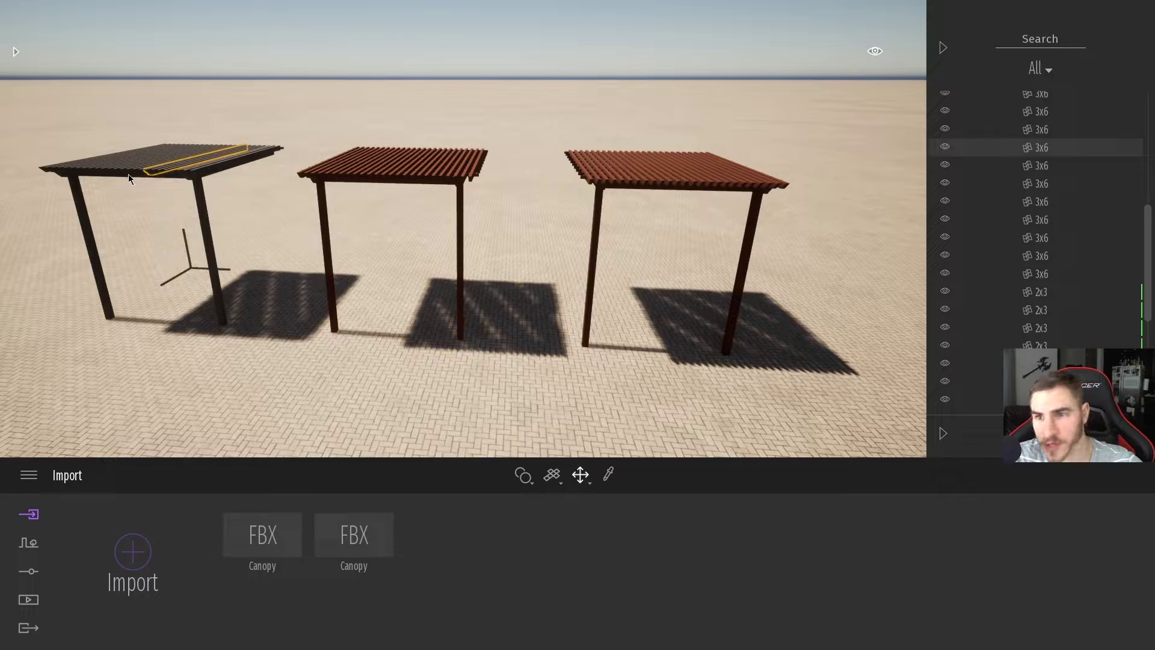
pyautogui.click(128, 174)
pyautogui.scroll(5, 1068, 208)
pyautogui.scroll(3, 1042, 201)
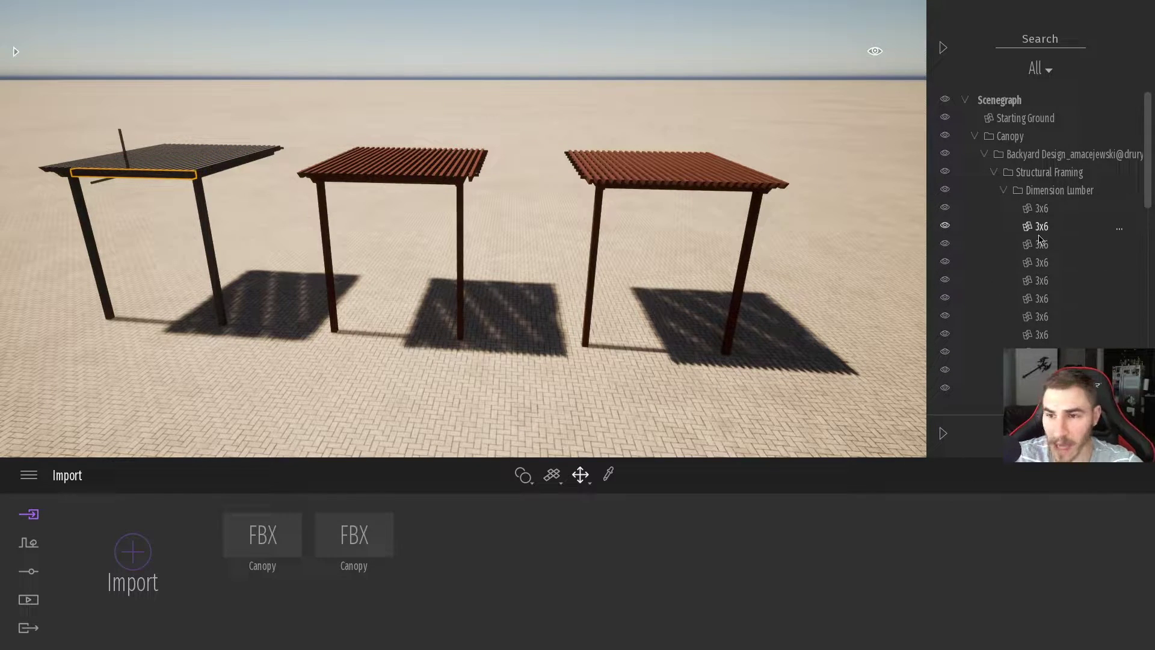
# Collapse the Canopy folder in the scene graph, and expand the first Canopy.fbx folder to examine its contents
pyautogui.click(982, 137)
pyautogui.click(1009, 137)
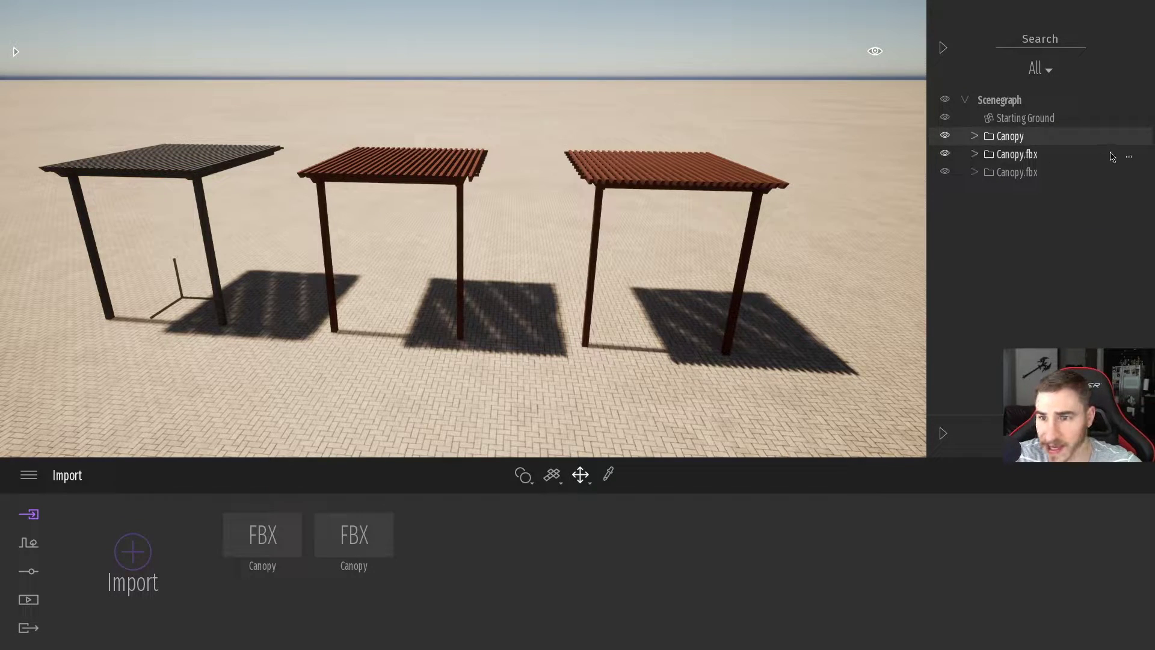
pyautogui.click(1035, 156)
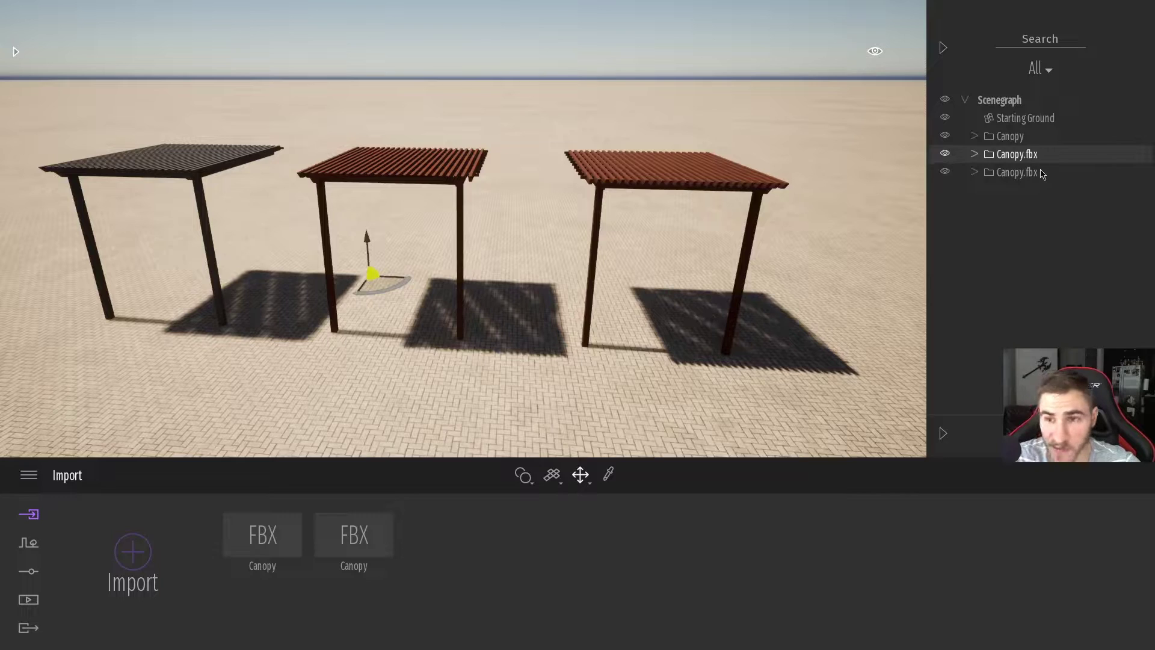
pyautogui.click(974, 154)
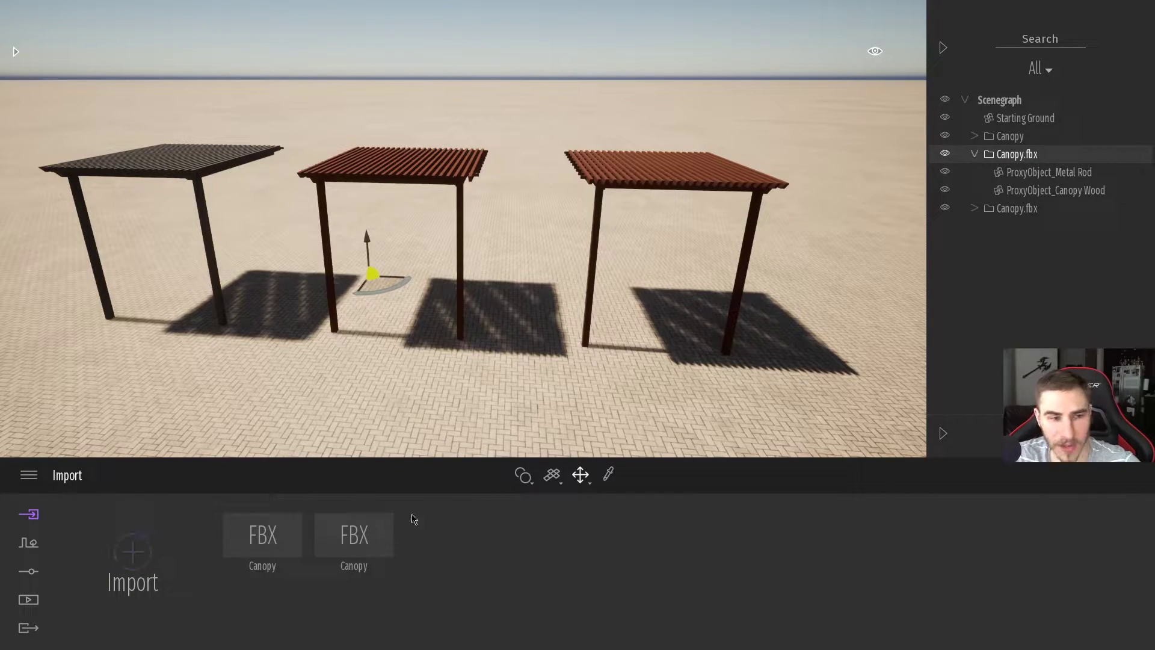
# Review the Collapse options for importing geometry, then close the import dialog without importing anything
pyautogui.click(152, 577)
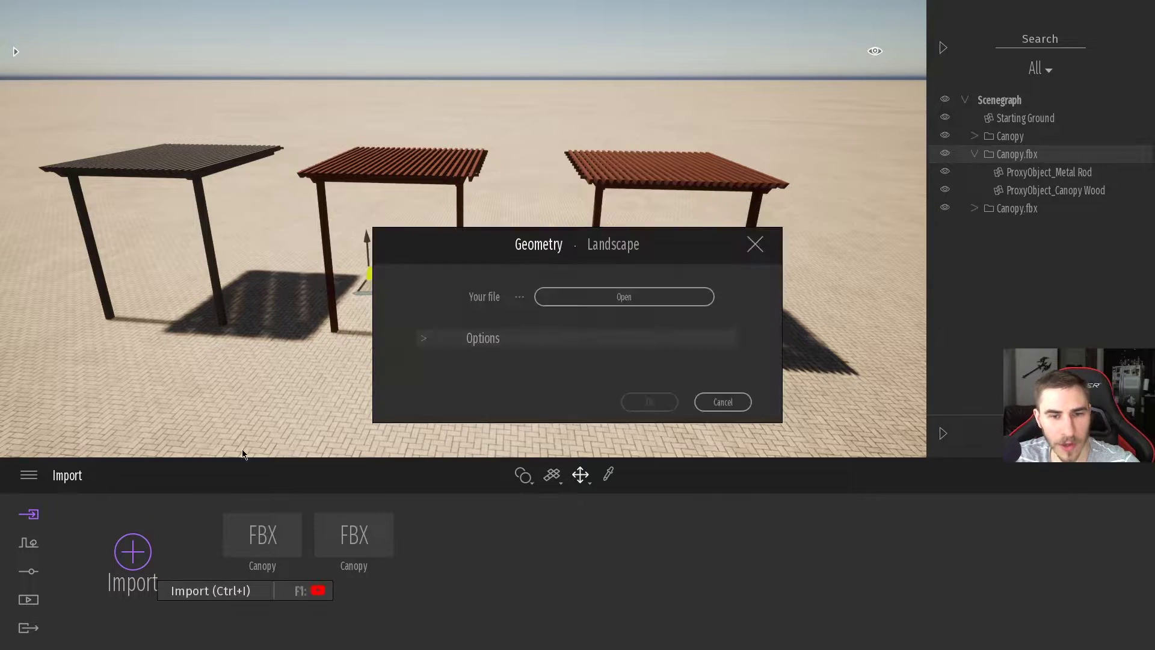
pyautogui.click(439, 340)
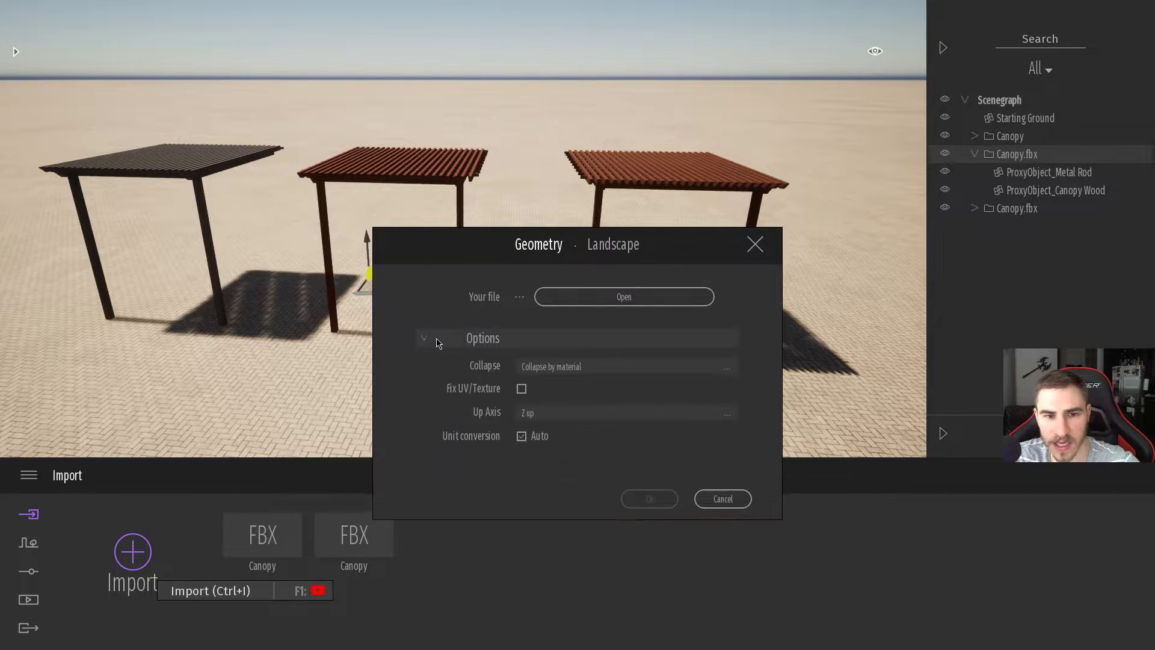
pyautogui.click(582, 368)
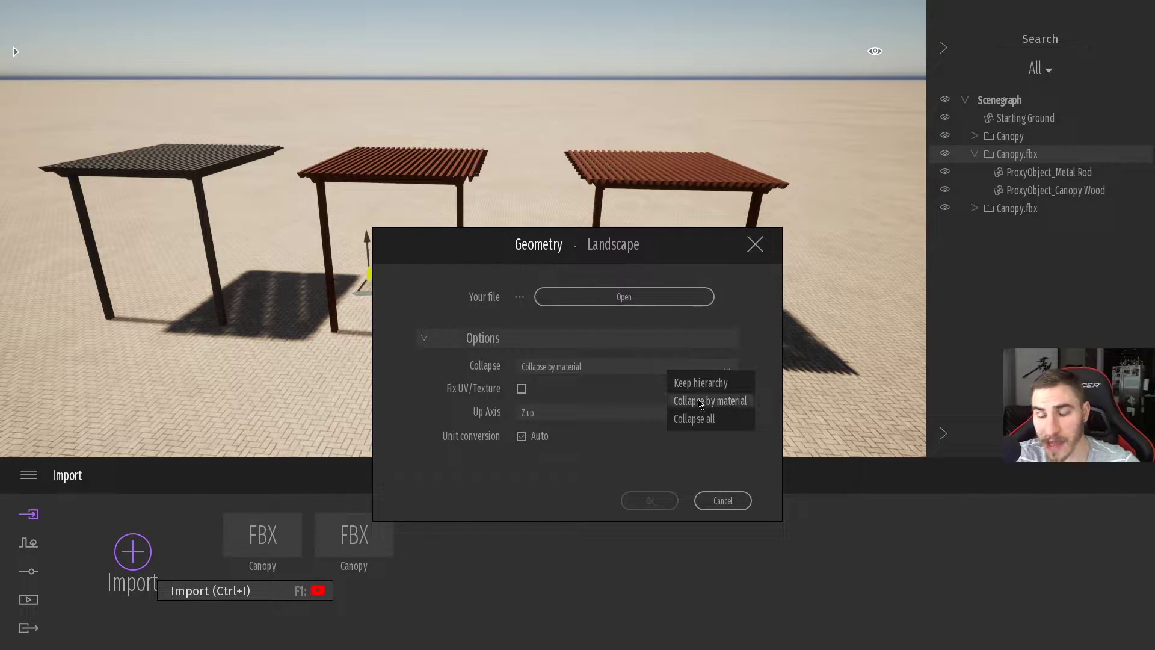
pyautogui.click(754, 244)
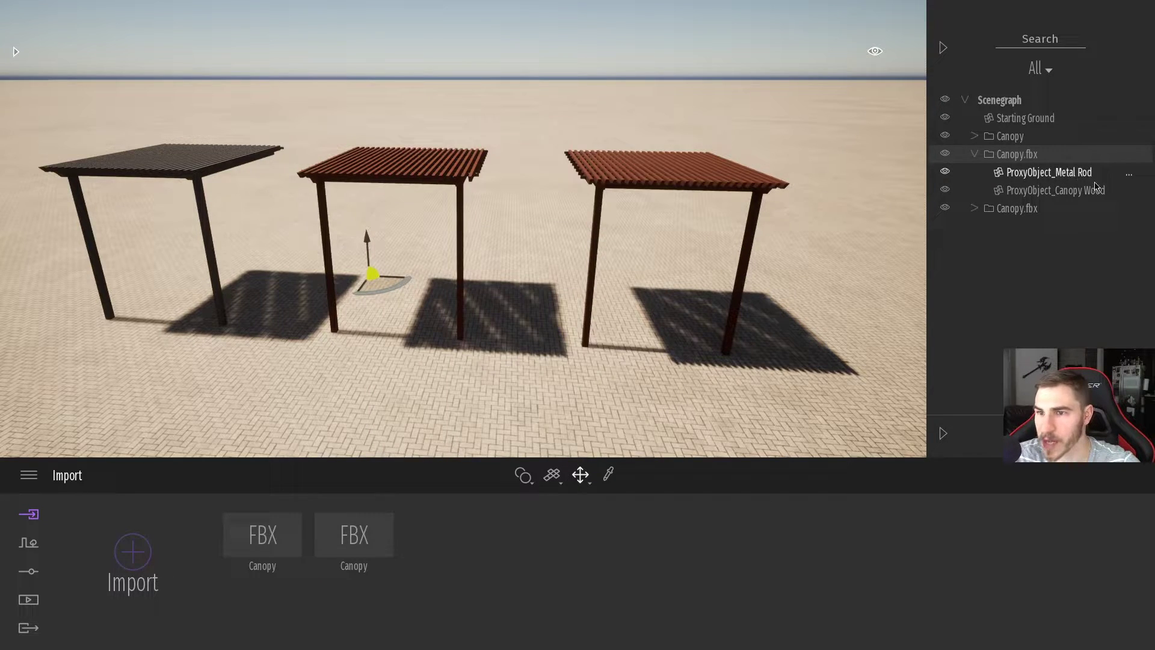
# Select the Metal Rod and Canopy Wood objects of the middle canopy in turn and examine which parts each covers
pyautogui.click(1050, 190)
pyautogui.click(1050, 173)
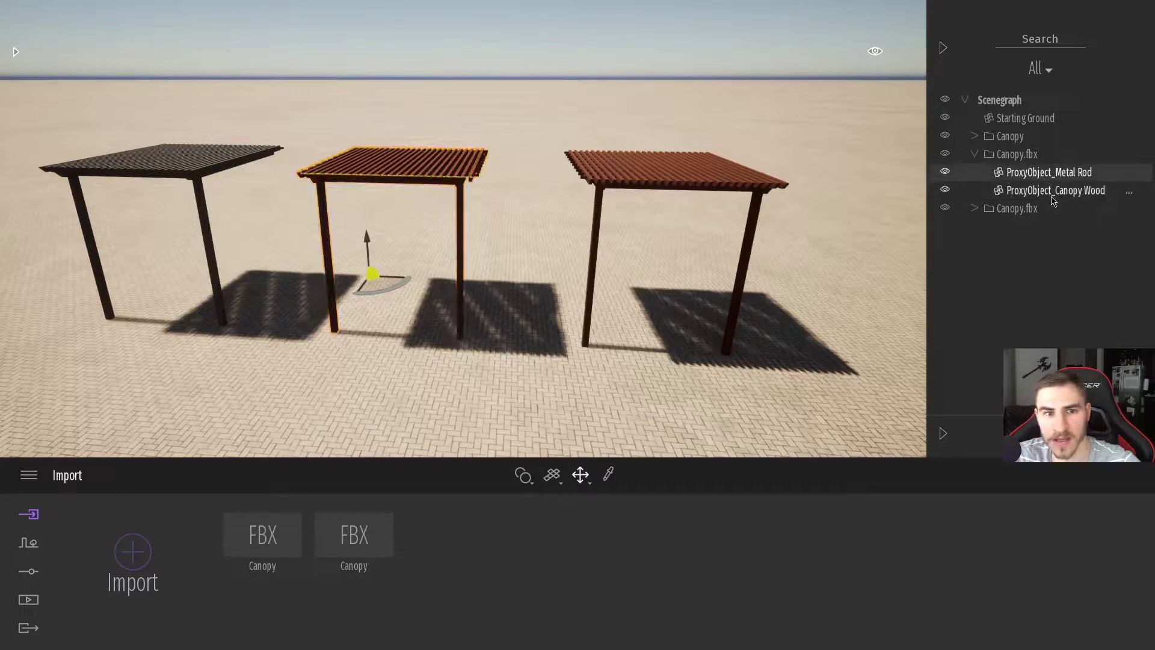
pyautogui.moveTo(488, 198); pyautogui.dragTo(561, 198, button='right')
pyautogui.press('w')
pyautogui.press('w')
pyautogui.press('w')
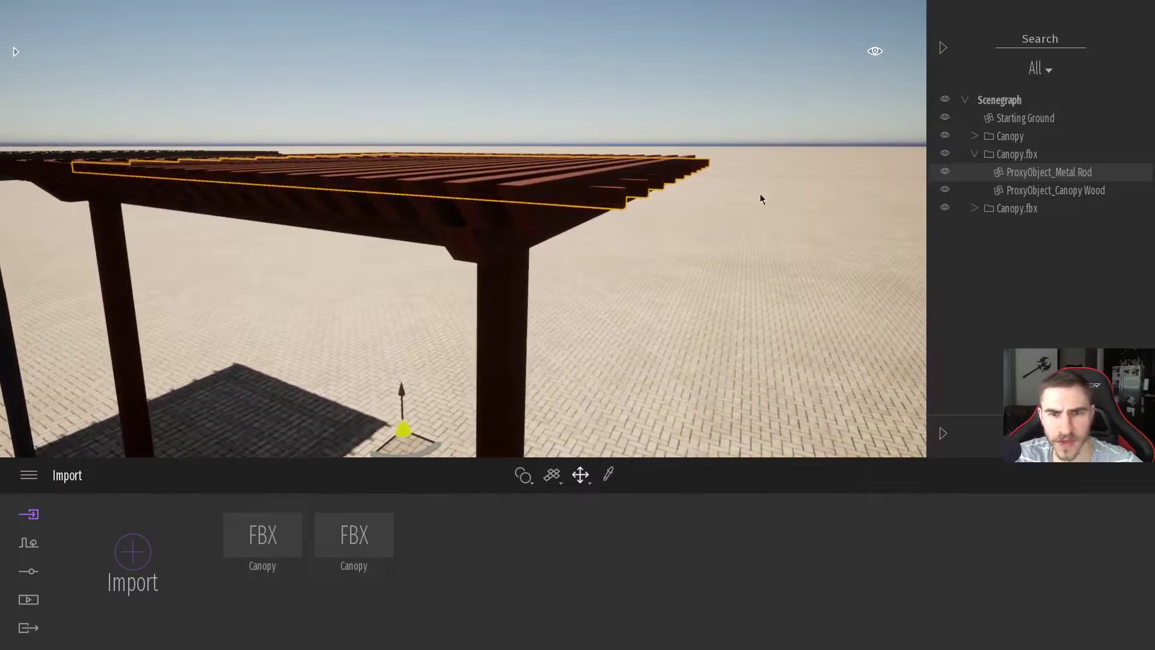
pyautogui.click(1059, 190)
pyautogui.press('s')
pyautogui.moveTo(525, 255); pyautogui.dragTo(529, 289, button='right')
pyautogui.press('s')
pyautogui.moveTo(897, 285); pyautogui.dragTo(896, 289, button='right')
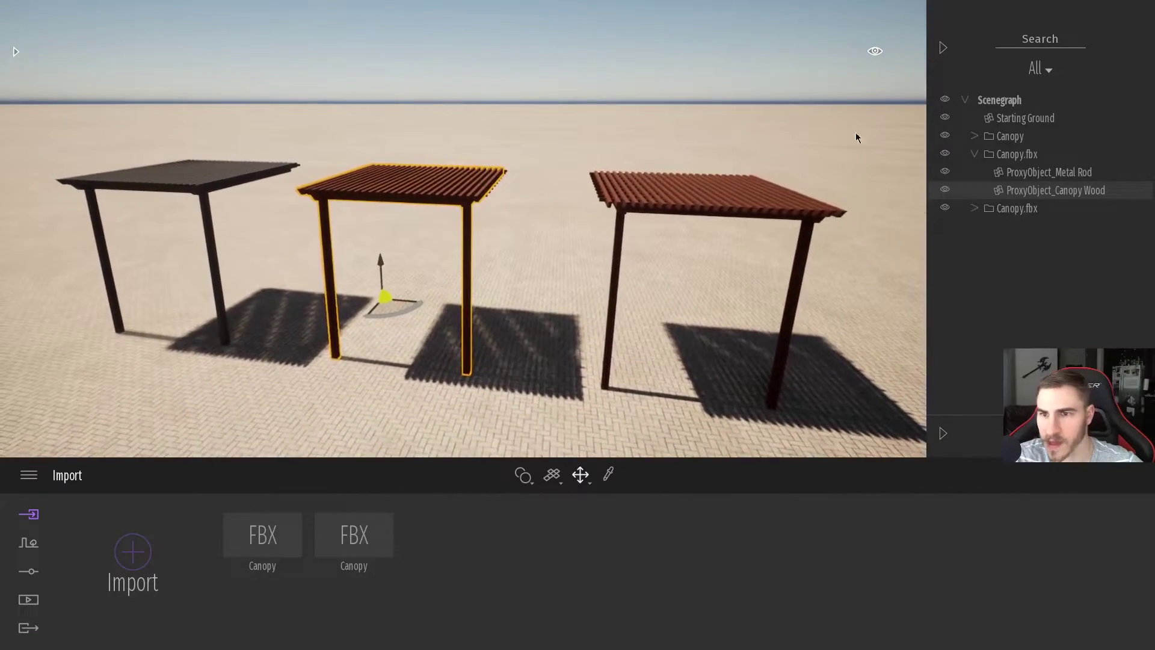
# Collapse the first Canopy.fbx folder, expand the second one and select its Canopy object
pyautogui.click(974, 154)
pyautogui.click(956, 174)
pyautogui.click(974, 172)
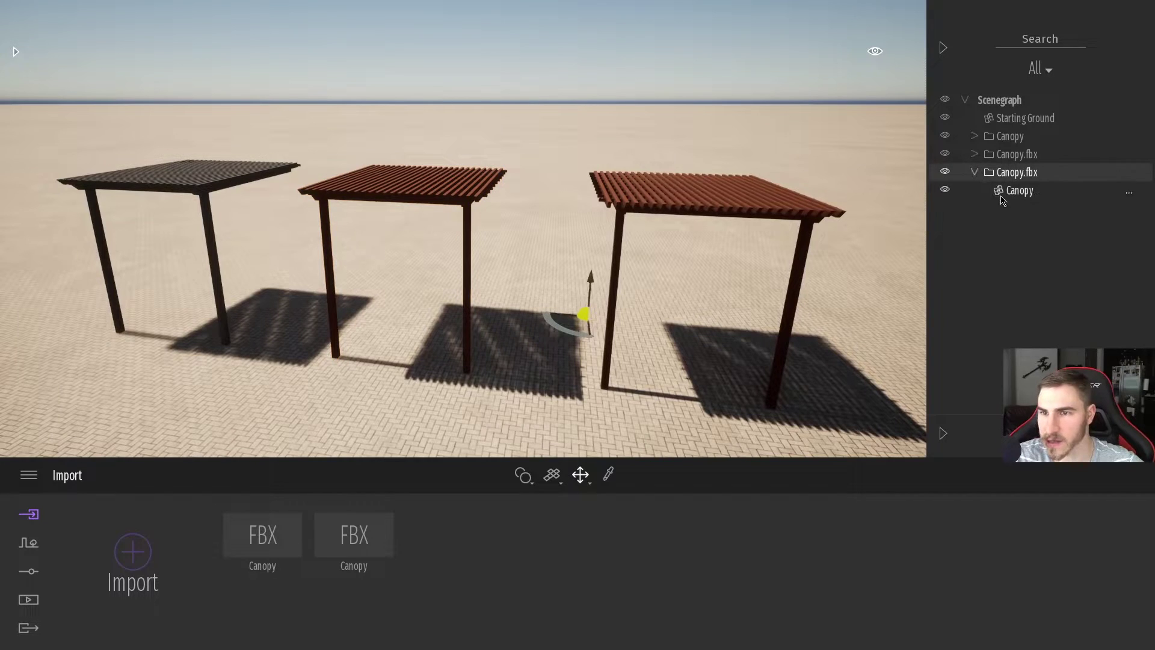
pyautogui.click(1020, 191)
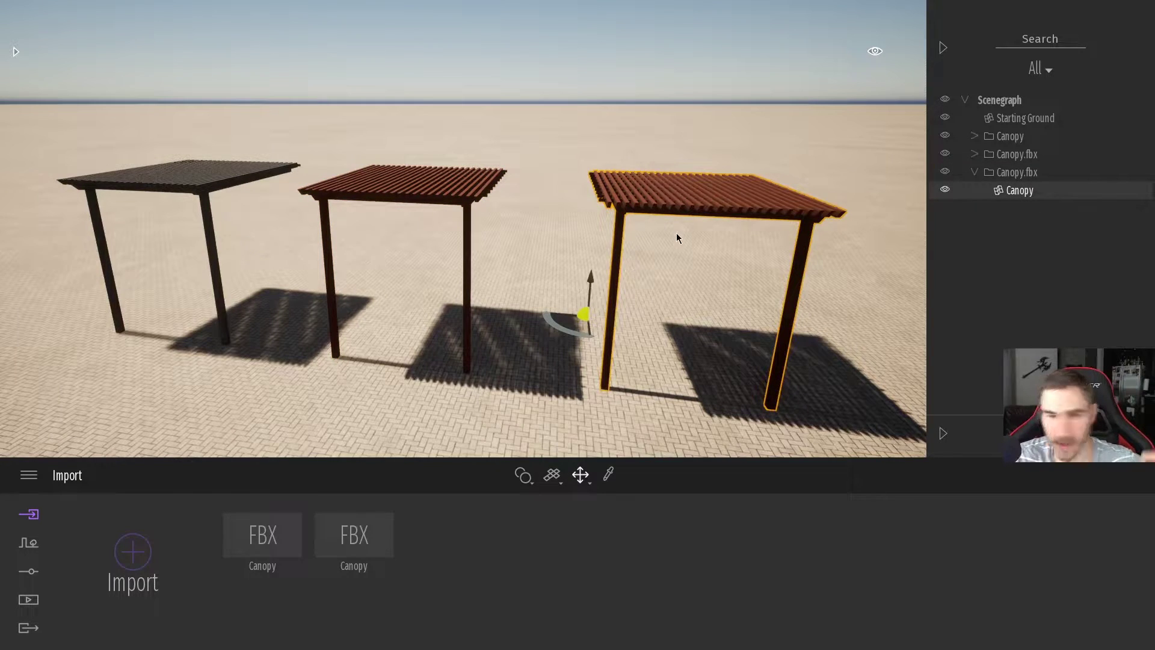
# Check the geometry import's Collapse choices again, cancel the import and deselect the rightmost canopy
pyautogui.click(149, 553)
pyautogui.click(425, 341)
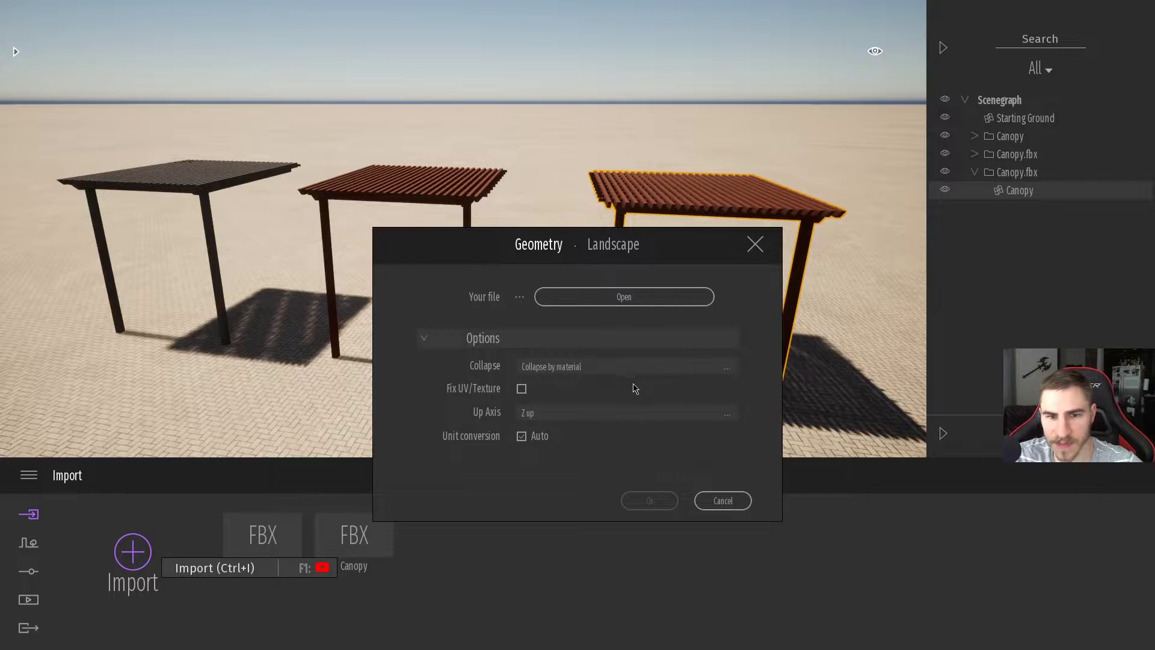
pyautogui.click(684, 370)
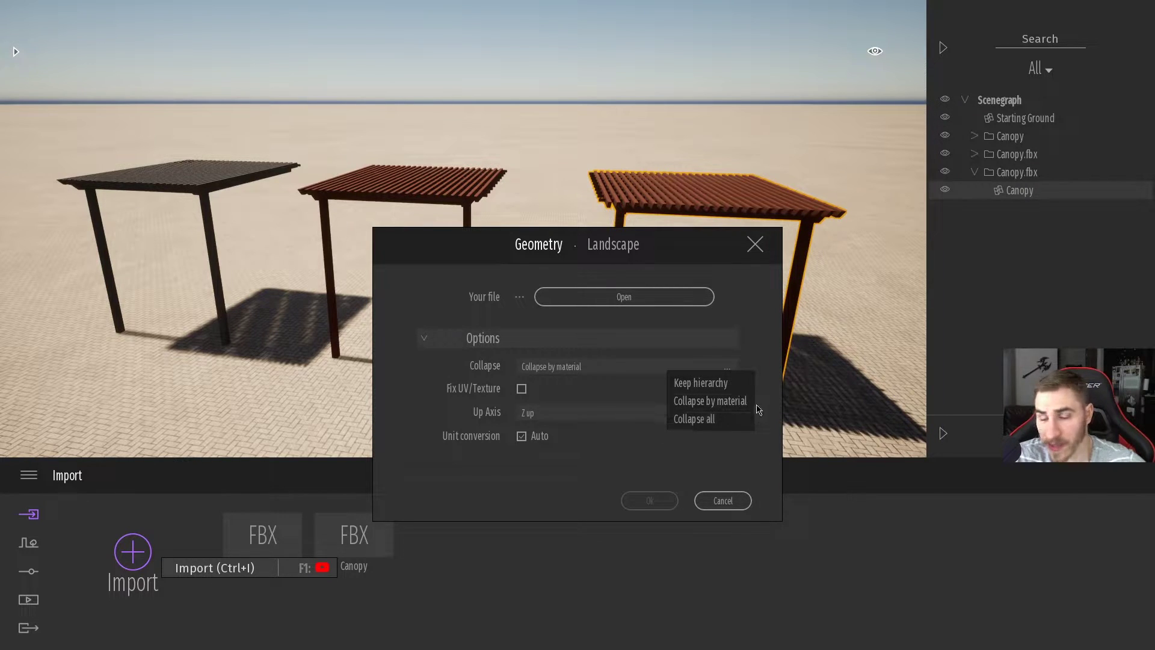
pyautogui.click(723, 500)
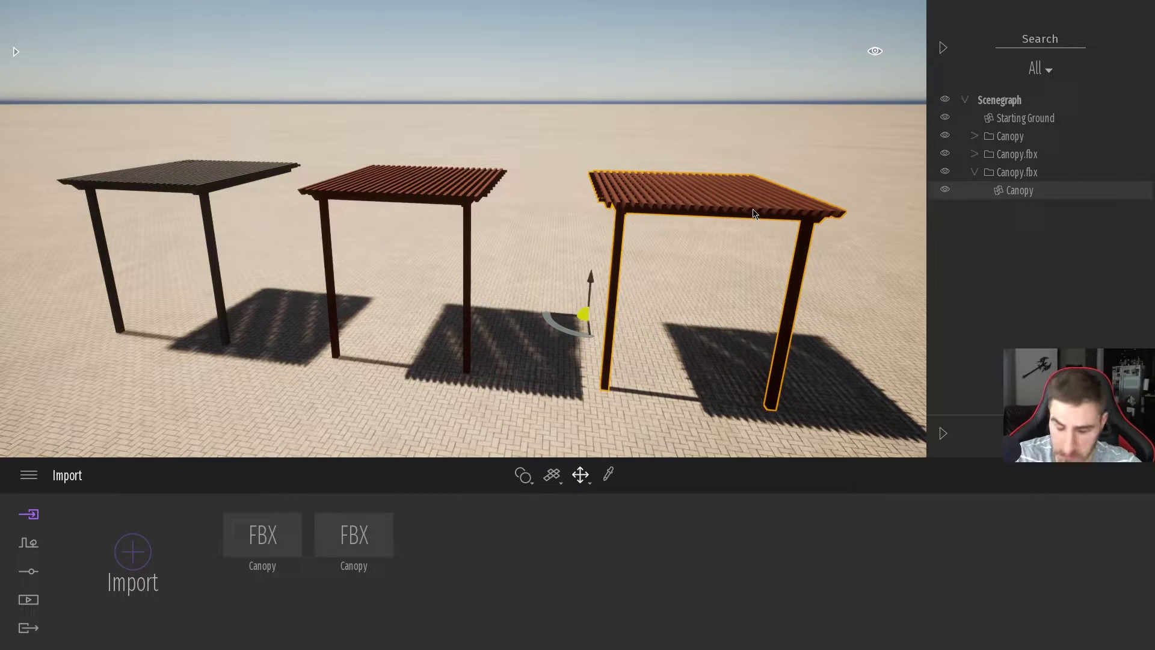
pyautogui.click(743, 164)
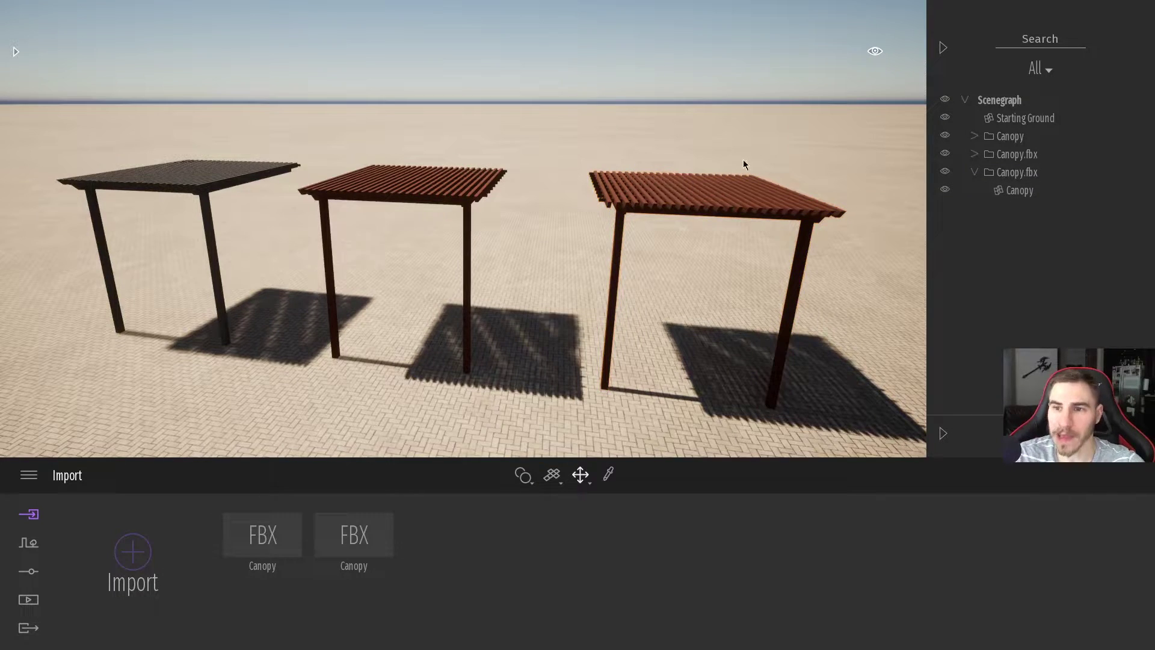
# Hide the scene graph and open the Wood category of the materials library
pyautogui.click(940, 48)
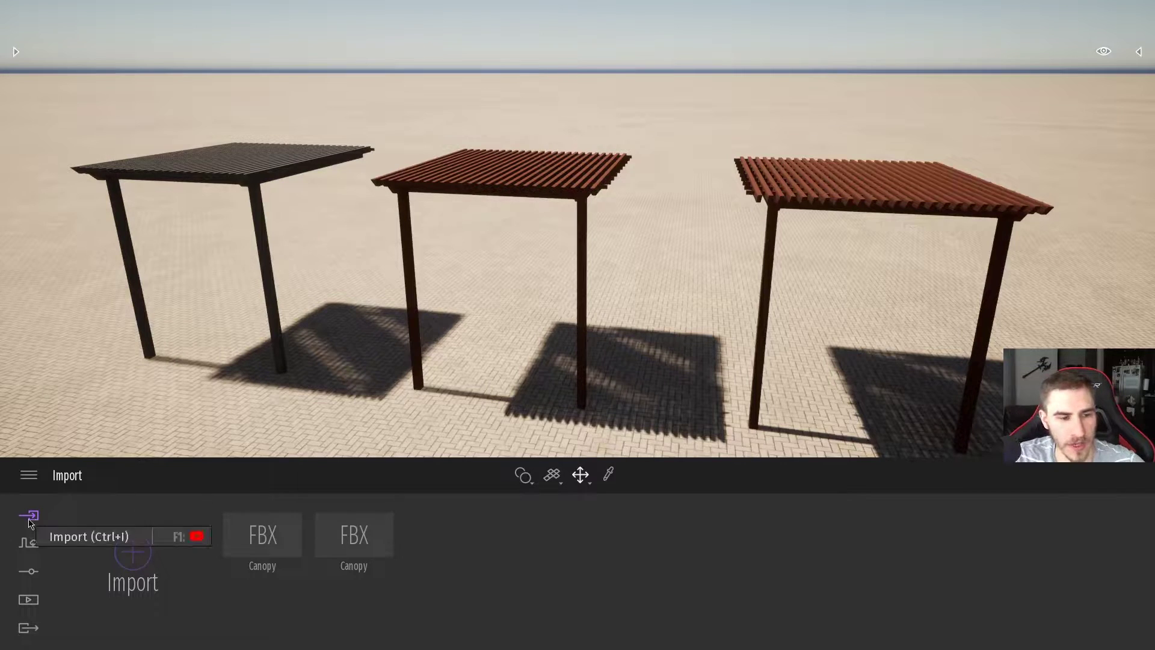
pyautogui.click(17, 52)
pyautogui.click(25, 71)
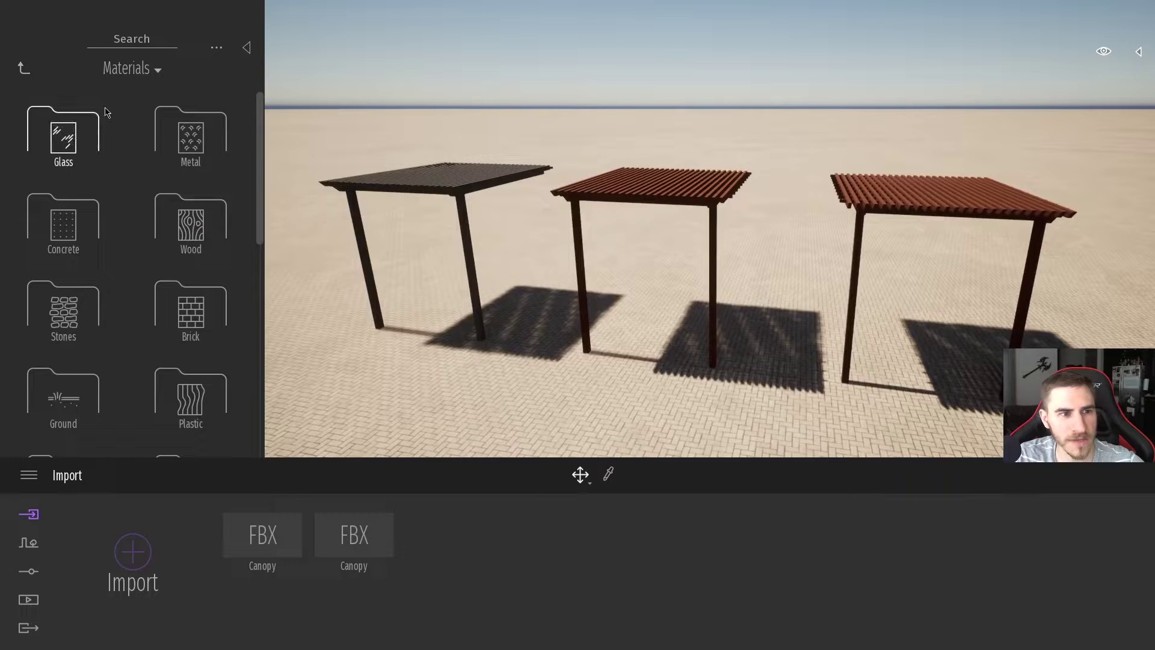
pyautogui.click(190, 225)
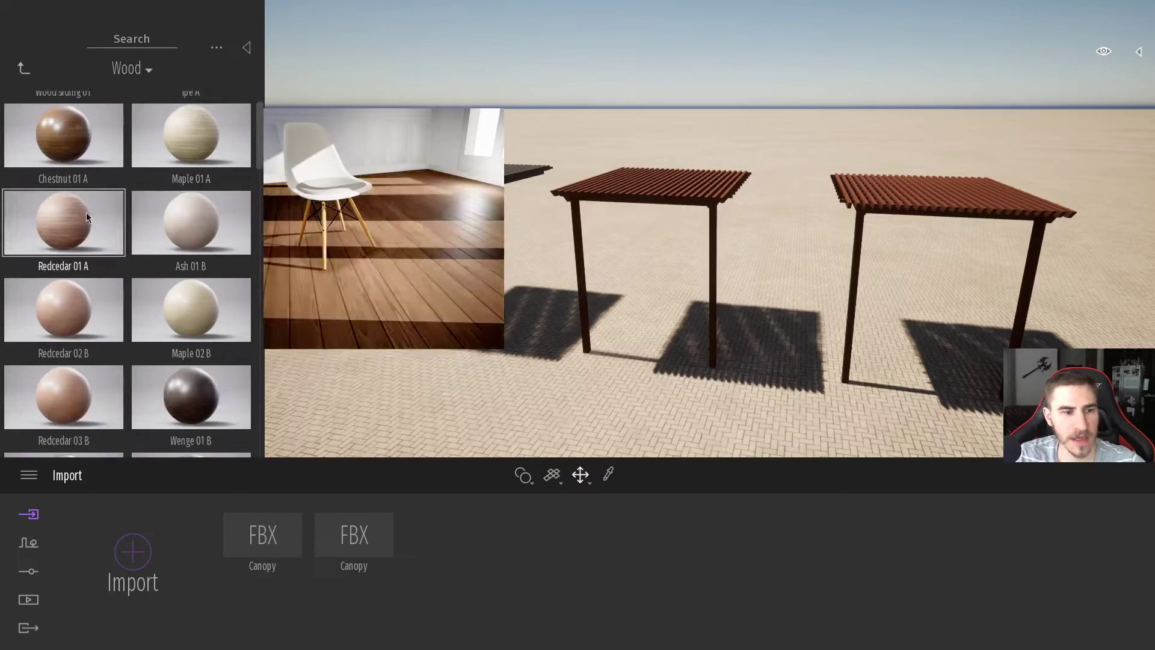
# Find the Chestnut 05 G wood material and apply it to the rightmost canopy
pyautogui.scroll(-10, 87, 216)
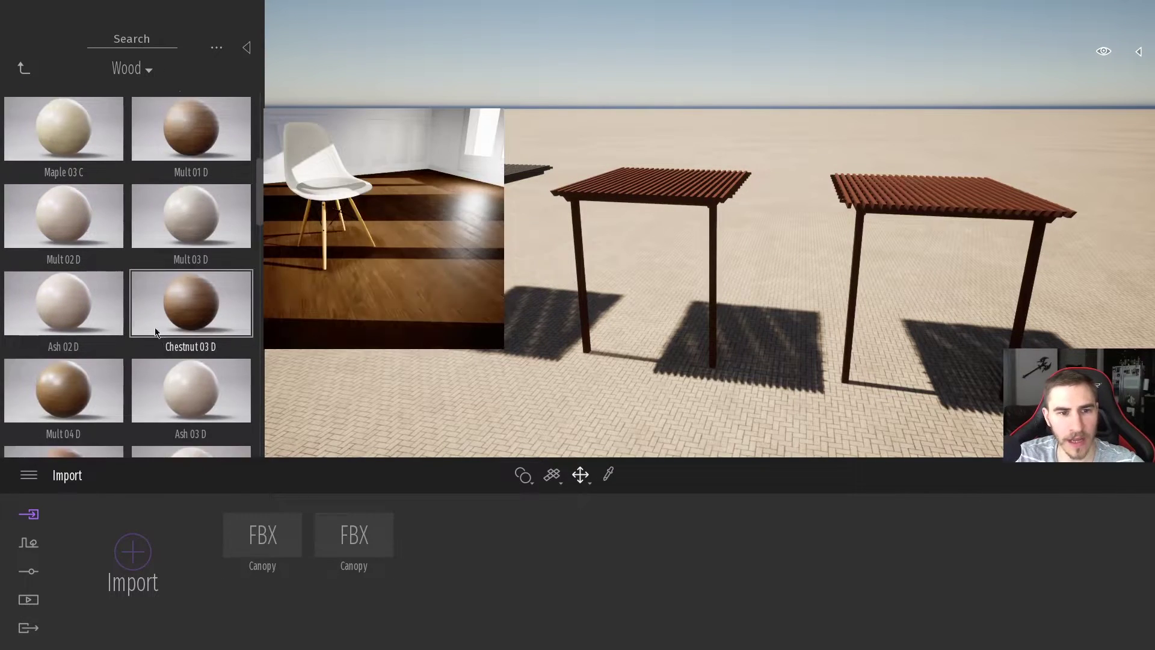
pyautogui.scroll(-2, 159, 332)
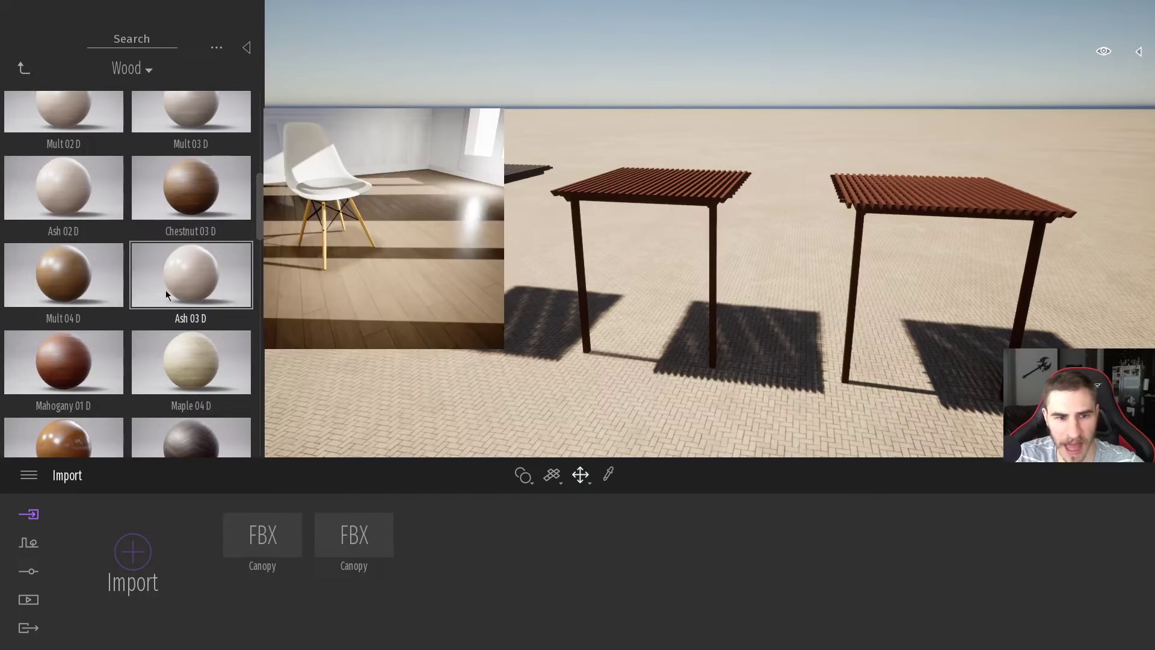
pyautogui.scroll(-5, 180, 210)
pyautogui.scroll(2, 145, 264)
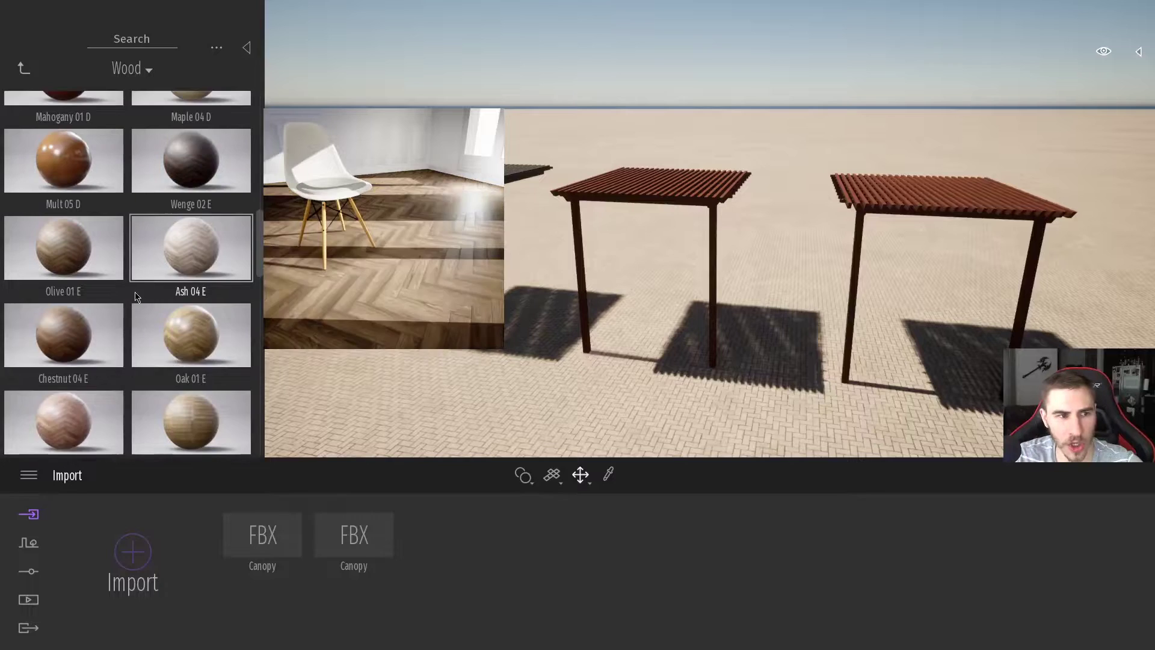
pyautogui.scroll(2, 134, 296)
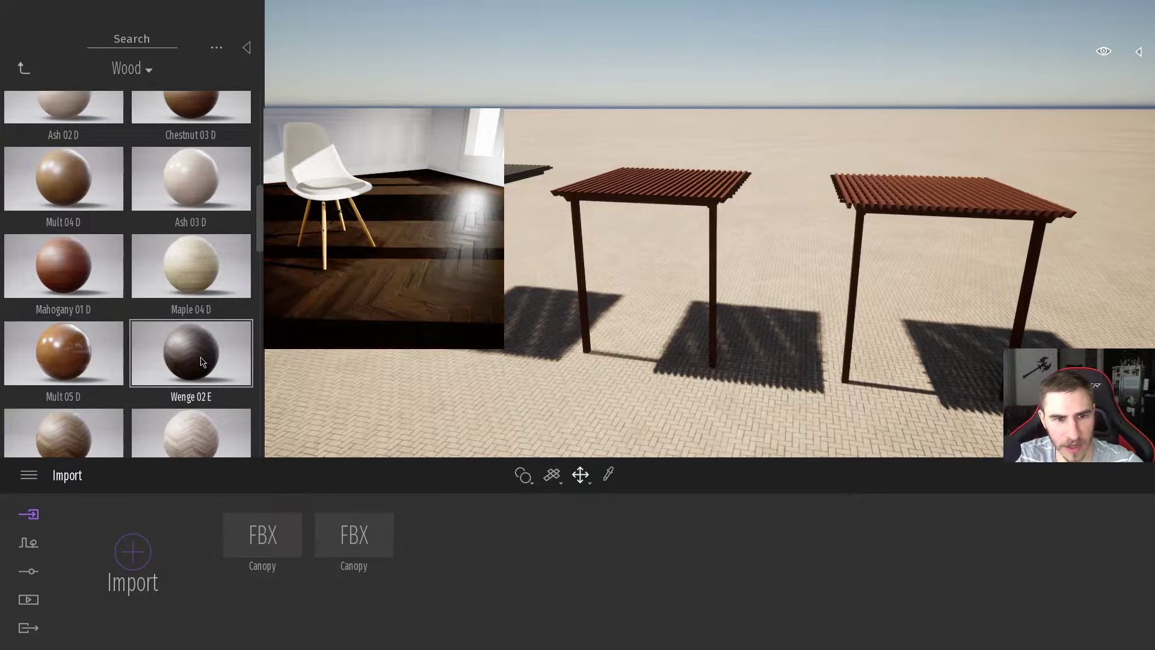
pyautogui.scroll(2, 203, 360)
pyautogui.scroll(-10, 60, 268)
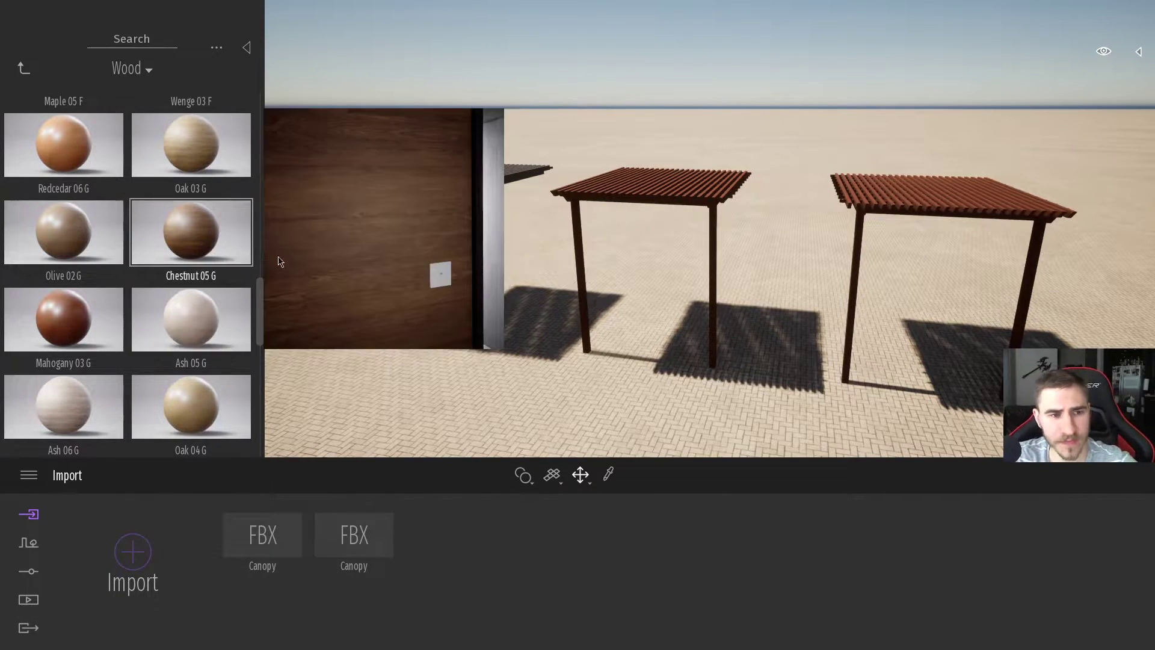
pyautogui.moveTo(208, 241); pyautogui.dragTo(968, 231)
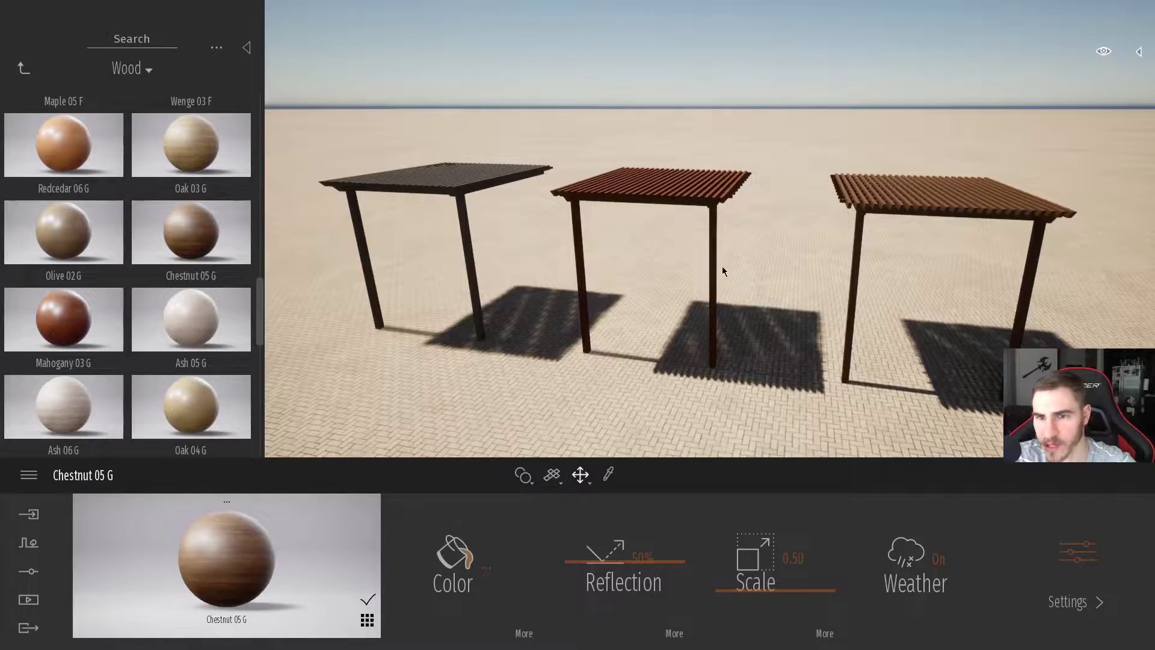
# Hide the materials library and examine the Chestnut 05 G wood grain up close on the rightmost canopy
pyautogui.click(247, 47)
pyautogui.press('d')
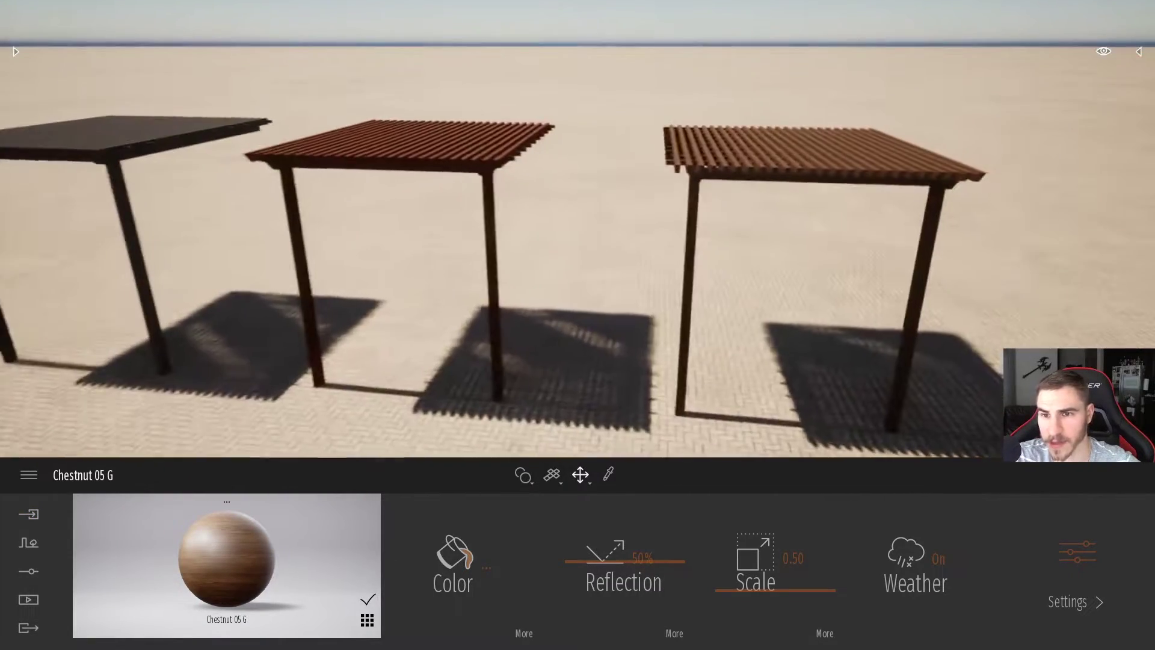
pyautogui.press('w')
pyautogui.press('w')
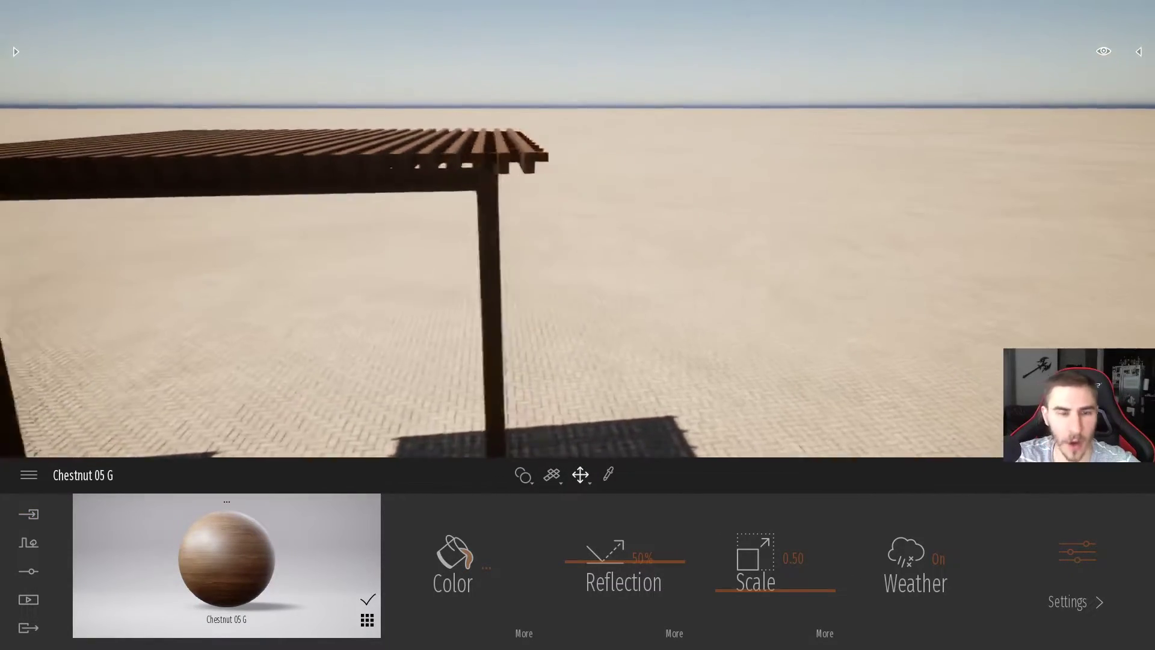
pyautogui.press('a')
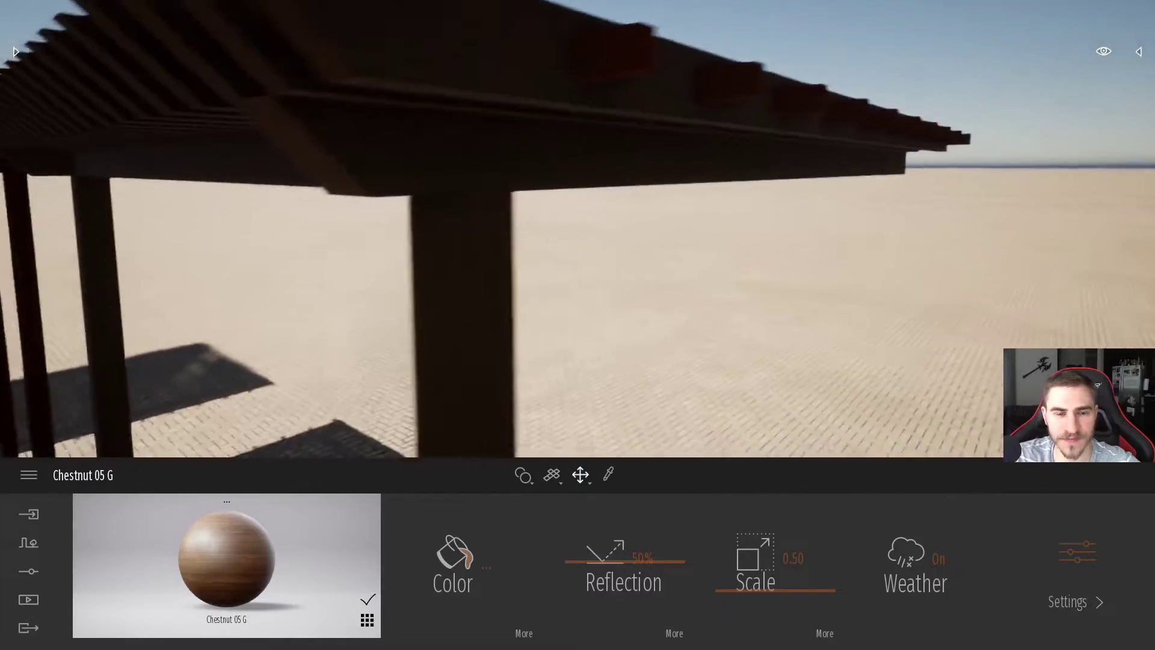
pyautogui.press('a')
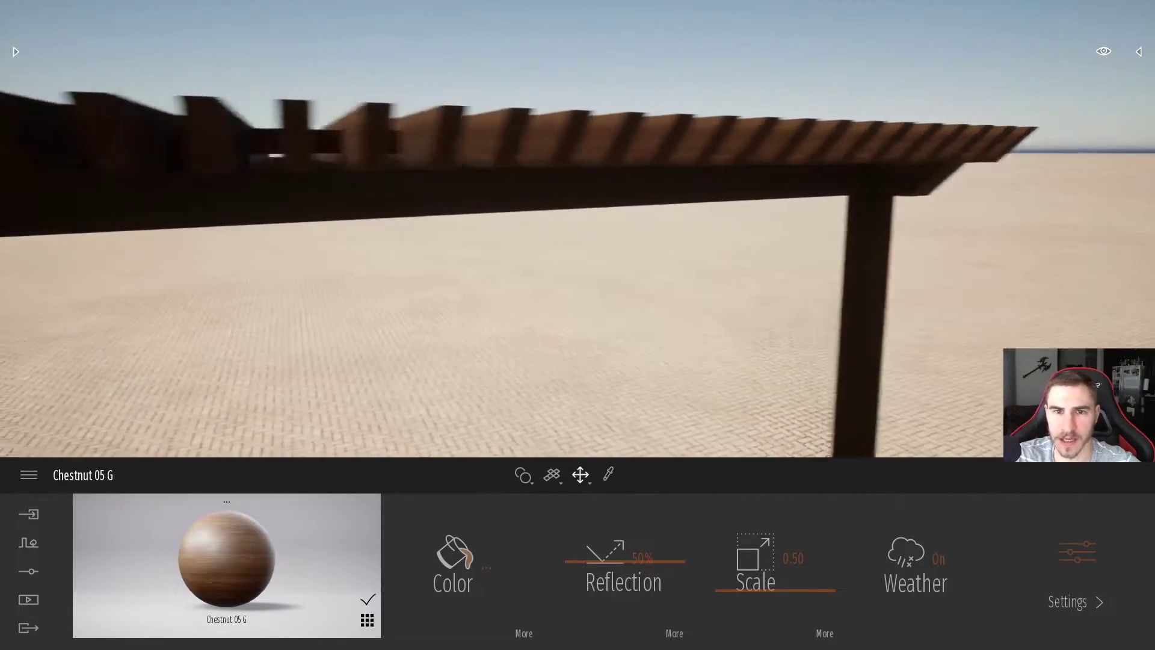
pyautogui.moveTo(771, 231)
pyautogui.mouseDown(button='right')
pyautogui.moveTo(771, 361)
pyautogui.moveTo(771, 217)
pyautogui.moveTo(771, 231)
pyautogui.mouseUp(button='right')
pyautogui.press('s')
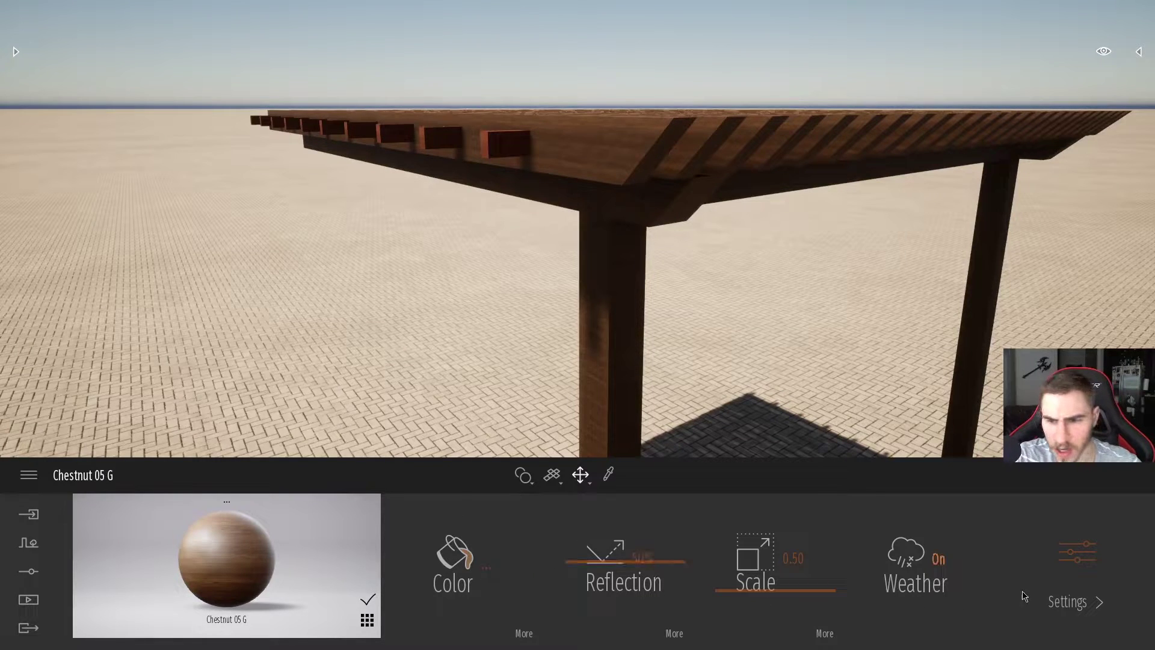
# Bring up the material picker and library and set the Chestnut 05 G material's scale to 5.00
pyautogui.press('t')
pyautogui.press('w')
pyautogui.moveTo(606, 339); pyautogui.dragTo(606, 339, button='right')
pyautogui.scroll(2, 601, 347)
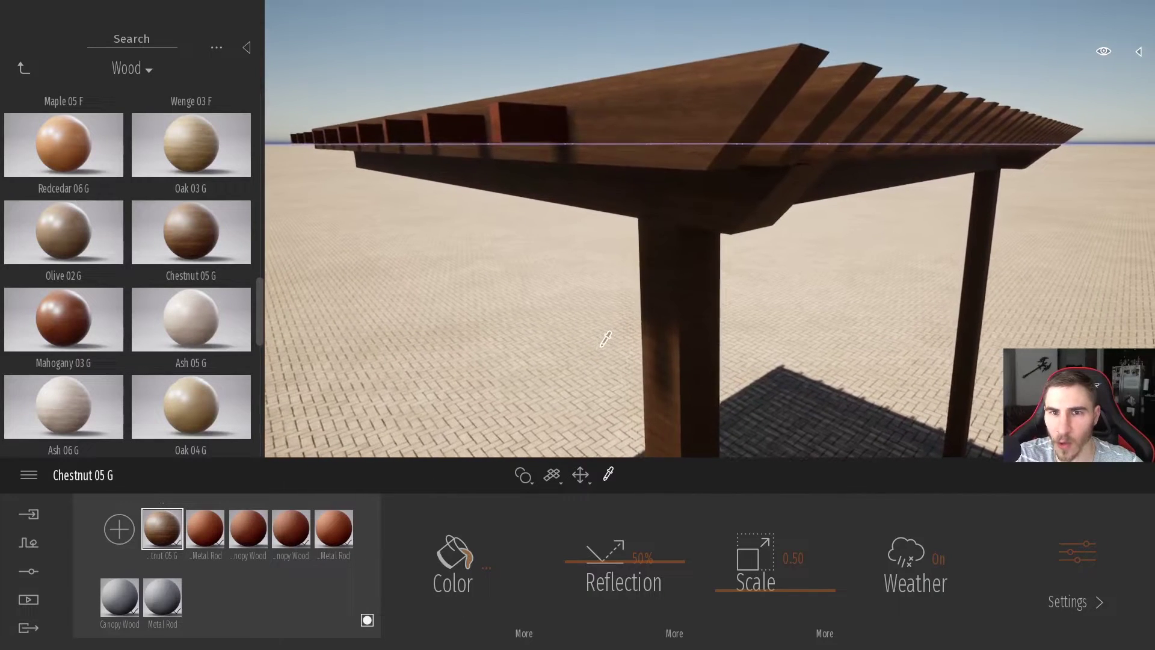
pyautogui.scroll(1, 601, 347)
pyautogui.click(797, 560)
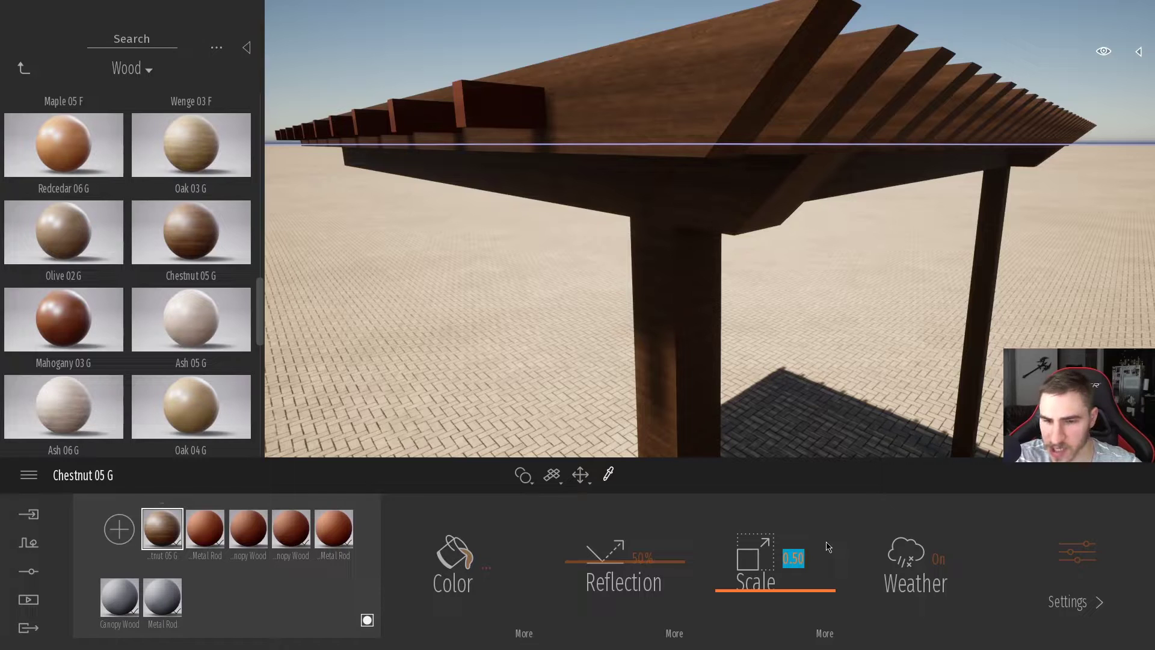
pyautogui.write('5')
pyautogui.press('Return')
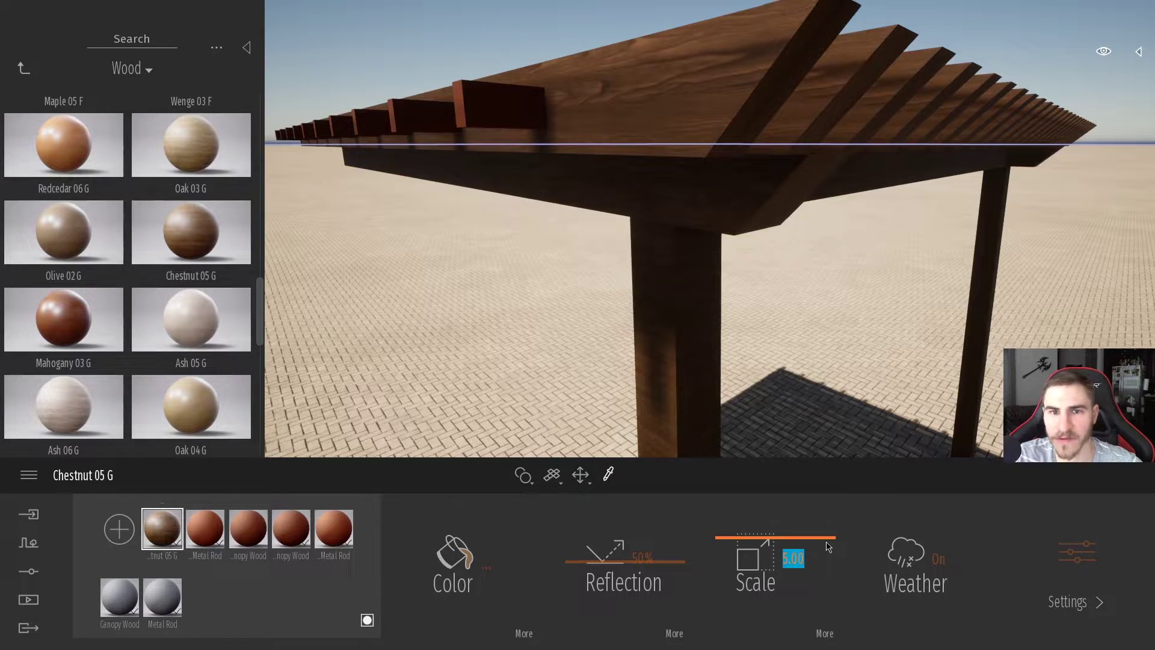
# Apply the rescaled Chestnut 05 G material to the middle canopy
pyautogui.scroll(-3, 758, 312)
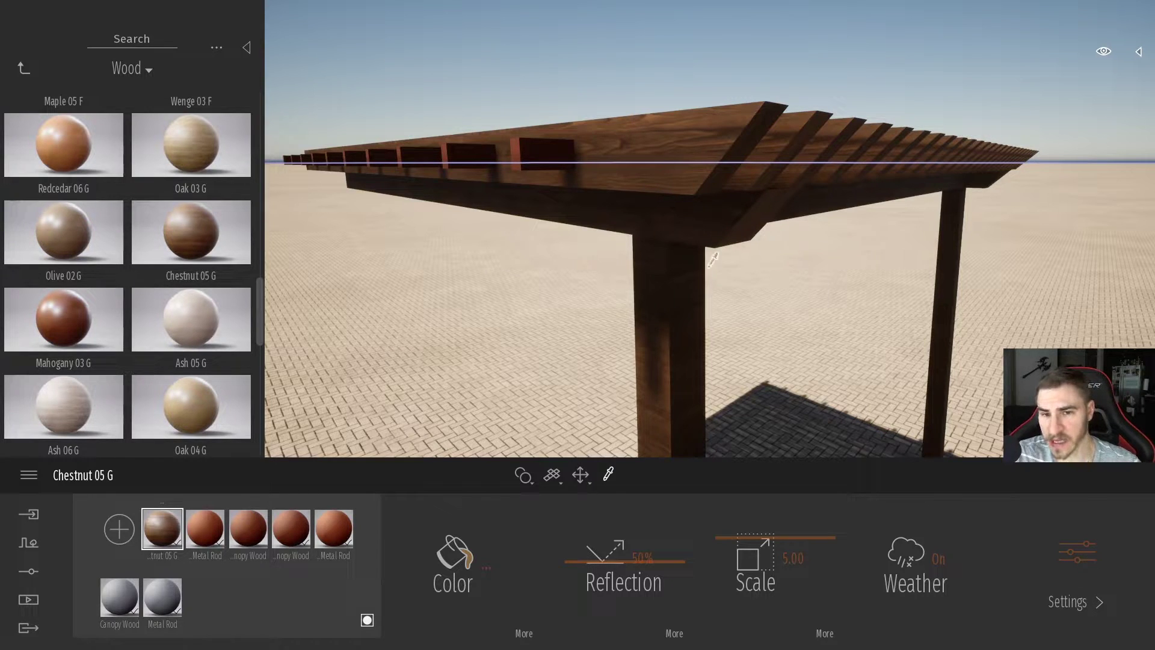
pyautogui.press('d')
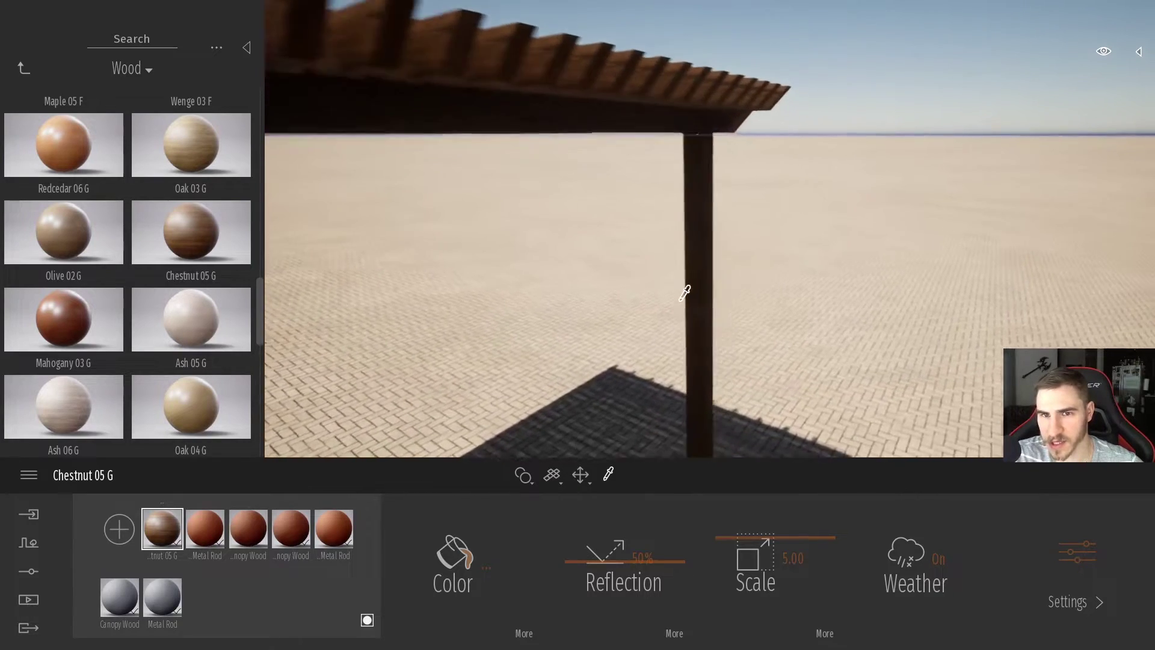
pyautogui.press('w')
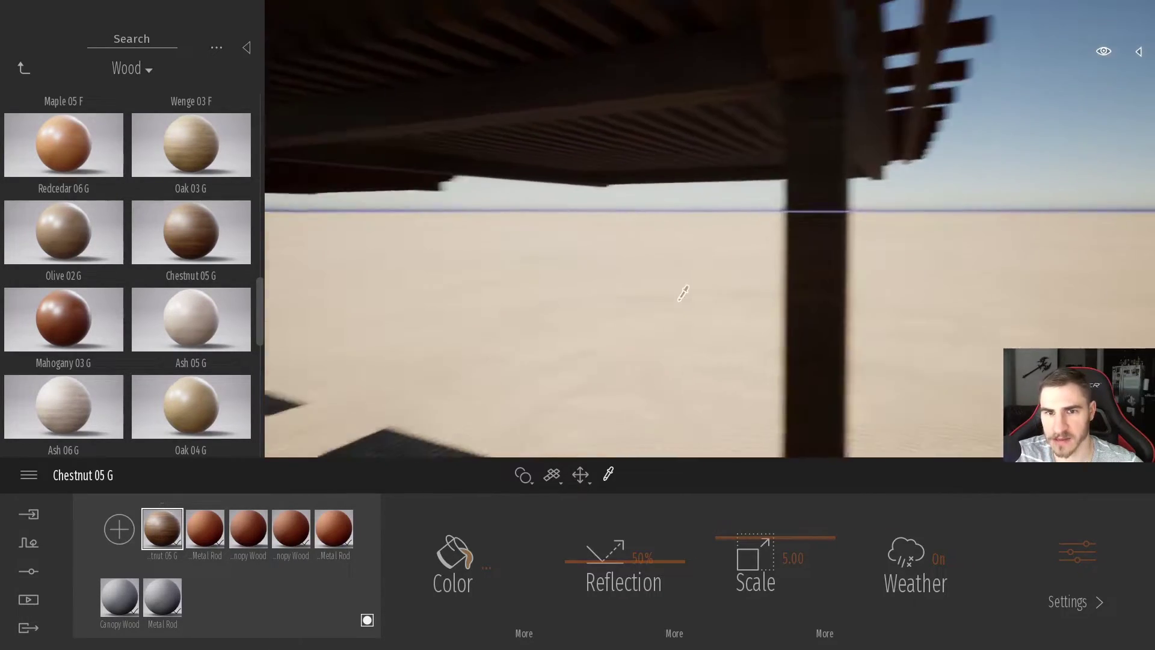
pyautogui.press('d')
pyautogui.press('s')
pyautogui.press('Down')
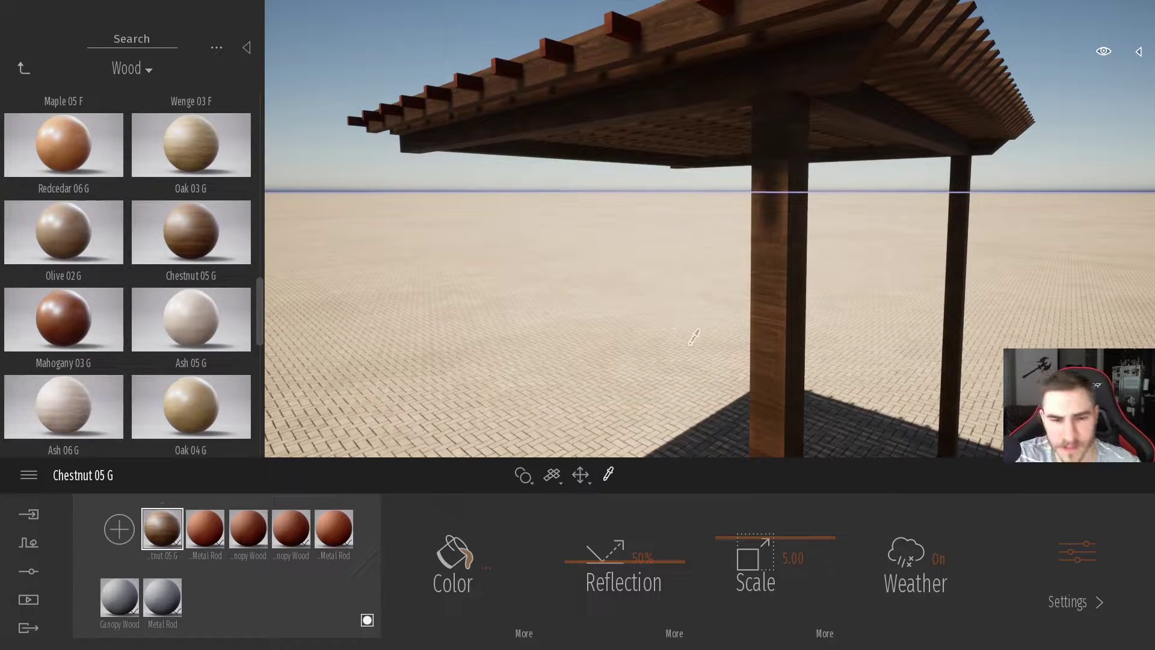
pyautogui.keyDown('shift'); pyautogui.moveTo(670, 312); pyautogui.dragTo(669, 292, button='middle'); pyautogui.keyUp('shift')
pyautogui.scroll(-6, 669, 291)
pyautogui.moveTo(668, 291); pyautogui.dragTo(669, 291, button='right')
pyautogui.scroll(3, 668, 291)
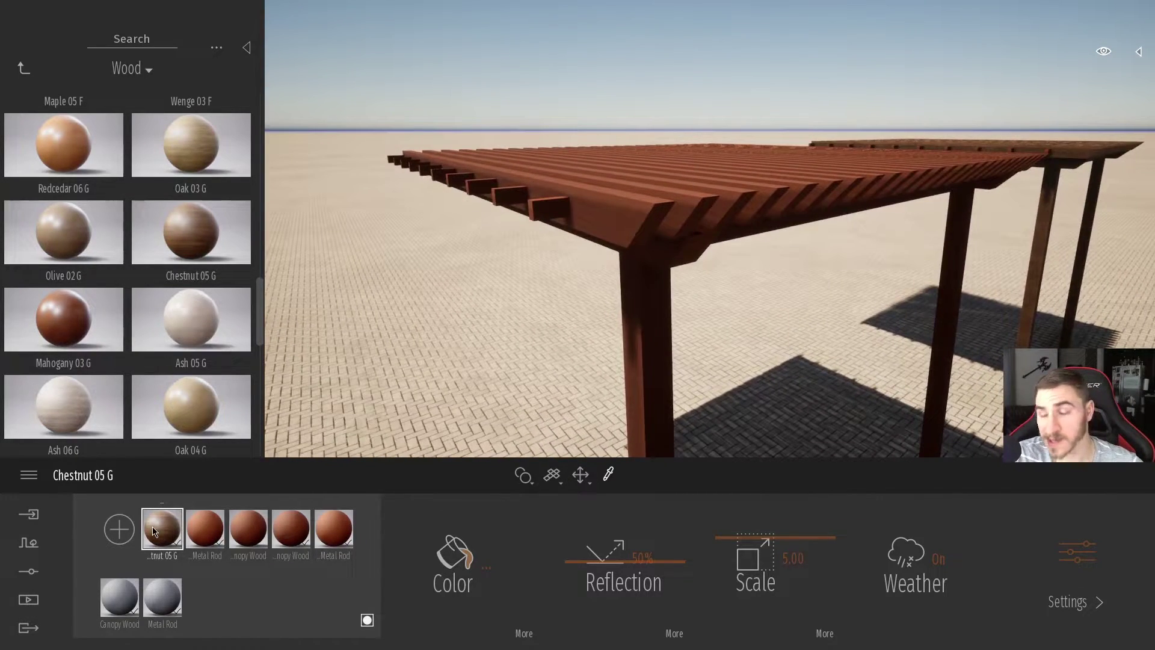
pyautogui.moveTo(153, 531); pyautogui.dragTo(655, 236)
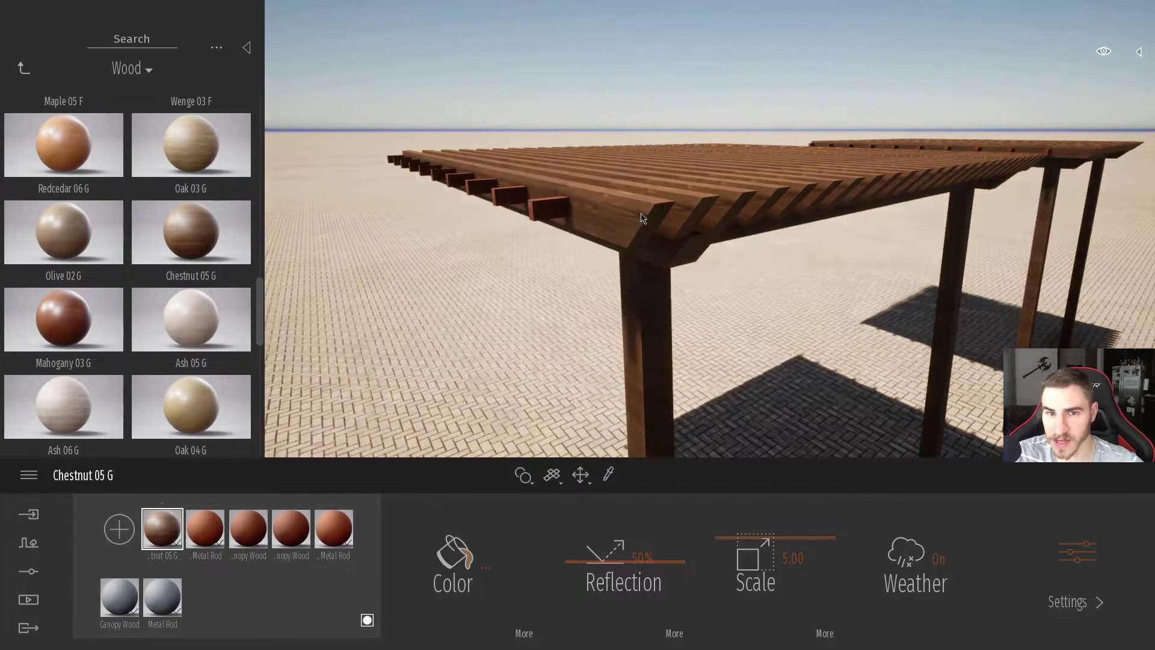
# Apply the Chestnut 05 G material to the grey leftmost canopy
pyautogui.moveTo(668, 309); pyautogui.dragTo(709, 485, button='right')
pyautogui.scroll(3, 691, 422)
pyautogui.moveTo(537, 270); pyautogui.dragTo(611, 251, button='right')
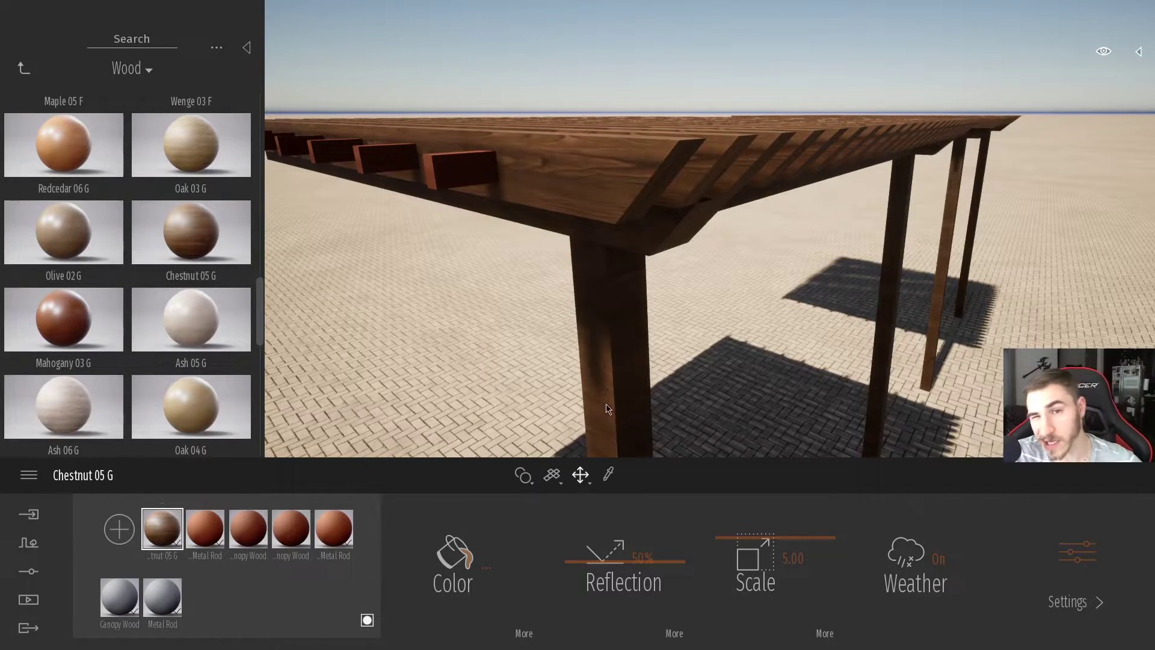
pyautogui.moveTo(686, 367); pyautogui.dragTo(421, 355, button='right')
pyautogui.moveTo(662, 379); pyautogui.dragTo(562, 432)
pyautogui.moveTo(563, 432); pyautogui.dragTo(562, 452, button='right')
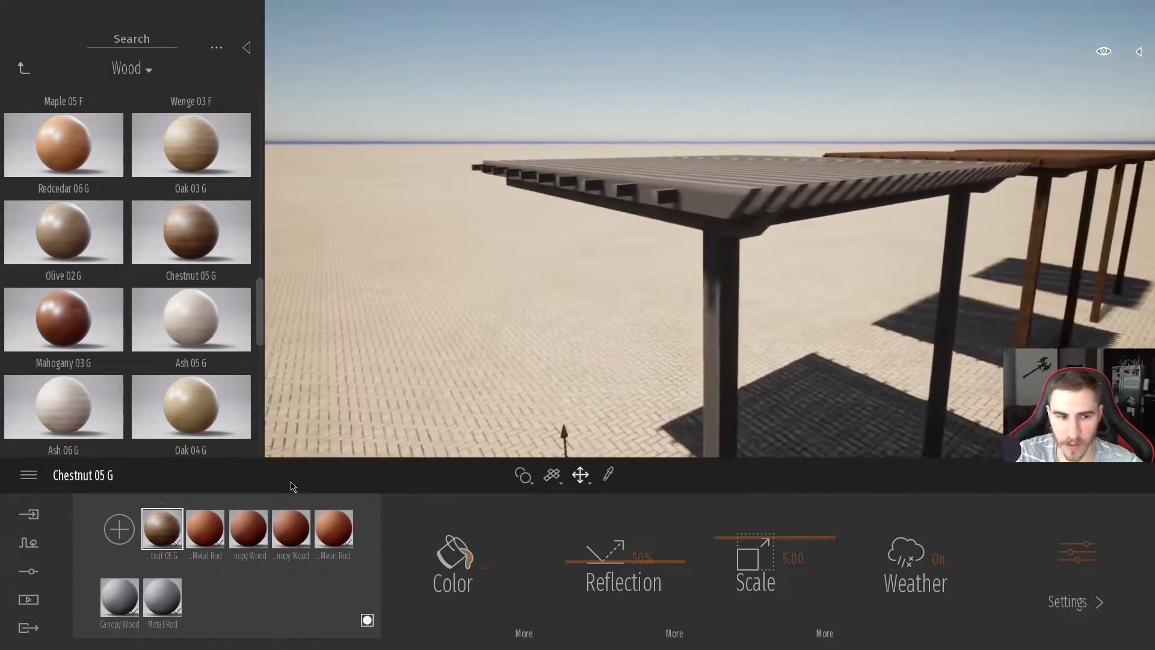
pyautogui.moveTo(162, 528); pyautogui.dragTo(794, 186)
# Switch the material application mode to Apply to object
pyautogui.moveTo(566, 451); pyautogui.dragTo(773, 295, button='right')
pyautogui.moveTo(776, 295); pyautogui.dragTo(850, 325)
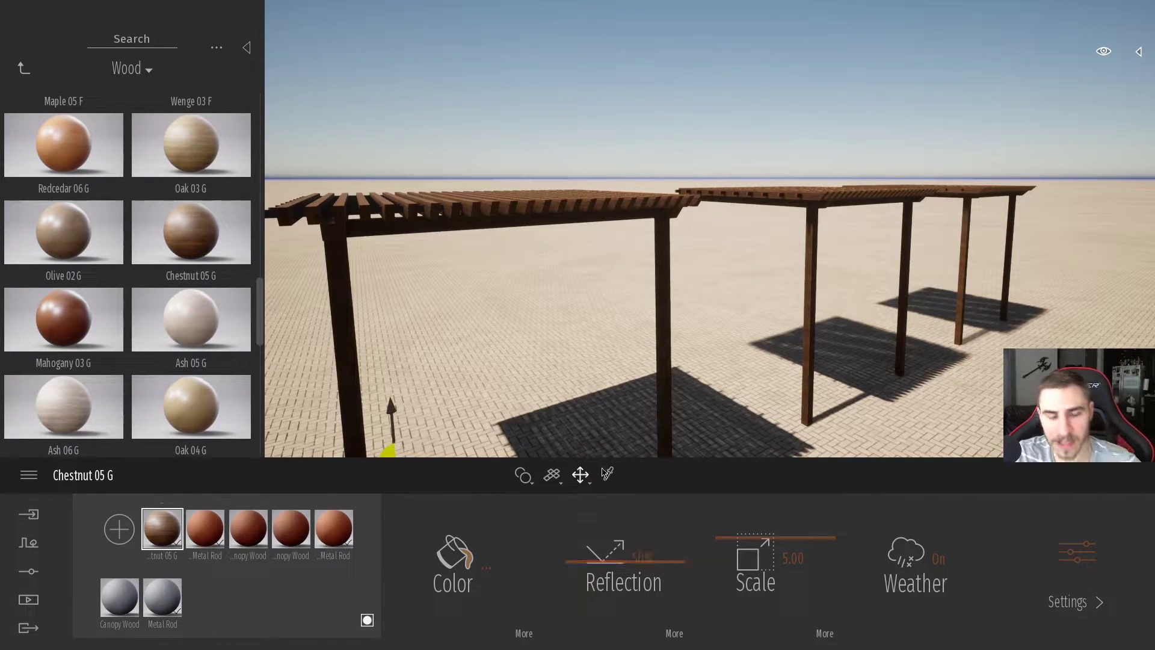
pyautogui.click(526, 478)
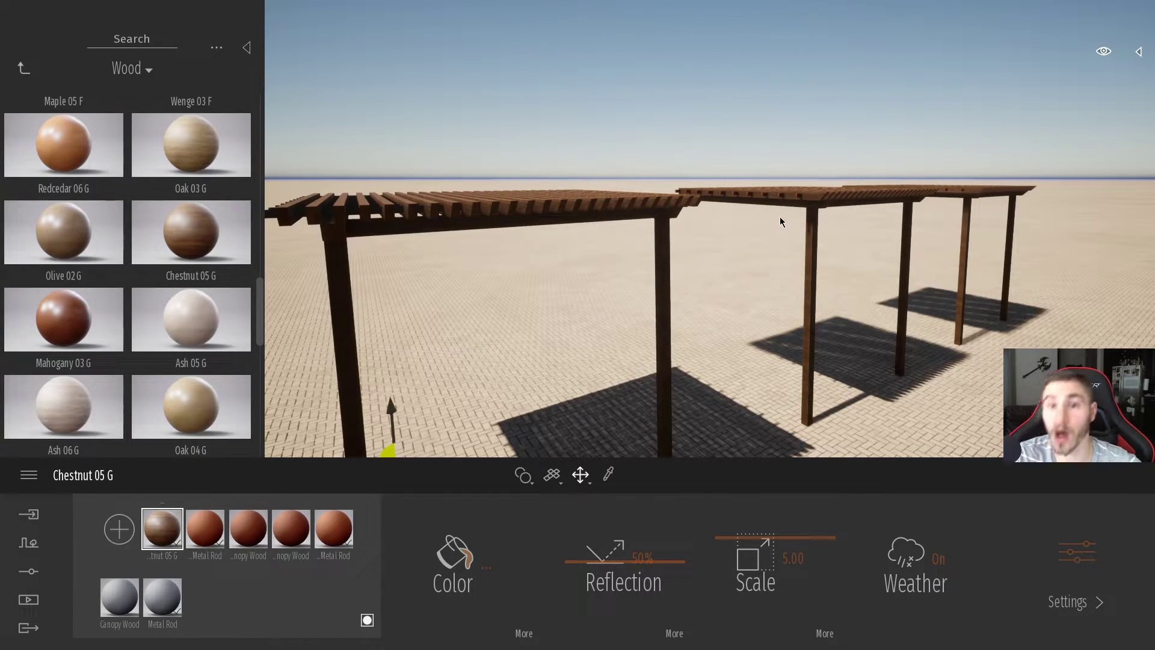
pyautogui.click(524, 477)
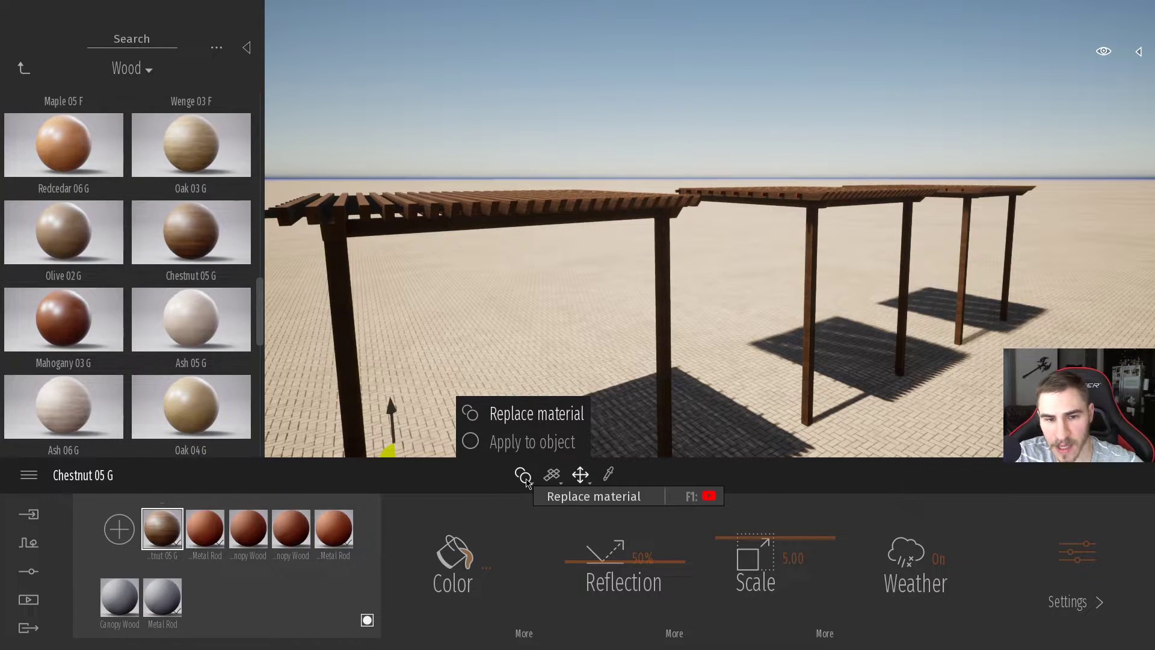
pyautogui.click(532, 442)
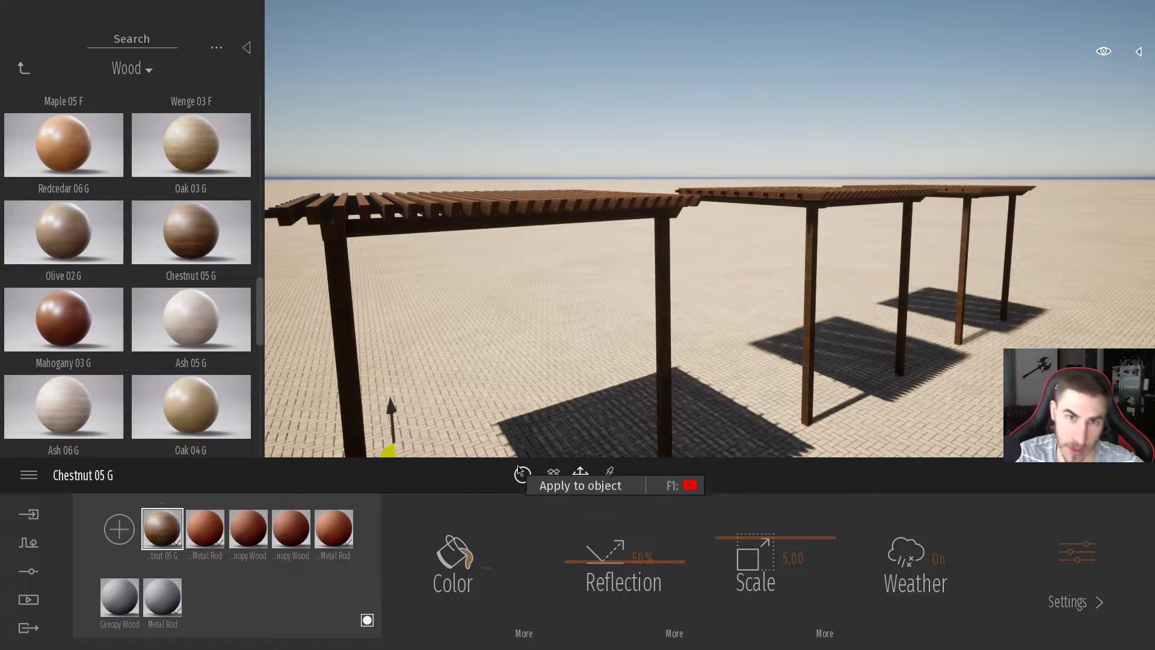
# Duplicate the Chestnut 05 G material in the scene's material list
pyautogui.keyDown('shift'); pyautogui.moveTo(521, 349); pyautogui.dragTo(668, 349, button='middle'); pyautogui.keyUp('shift')
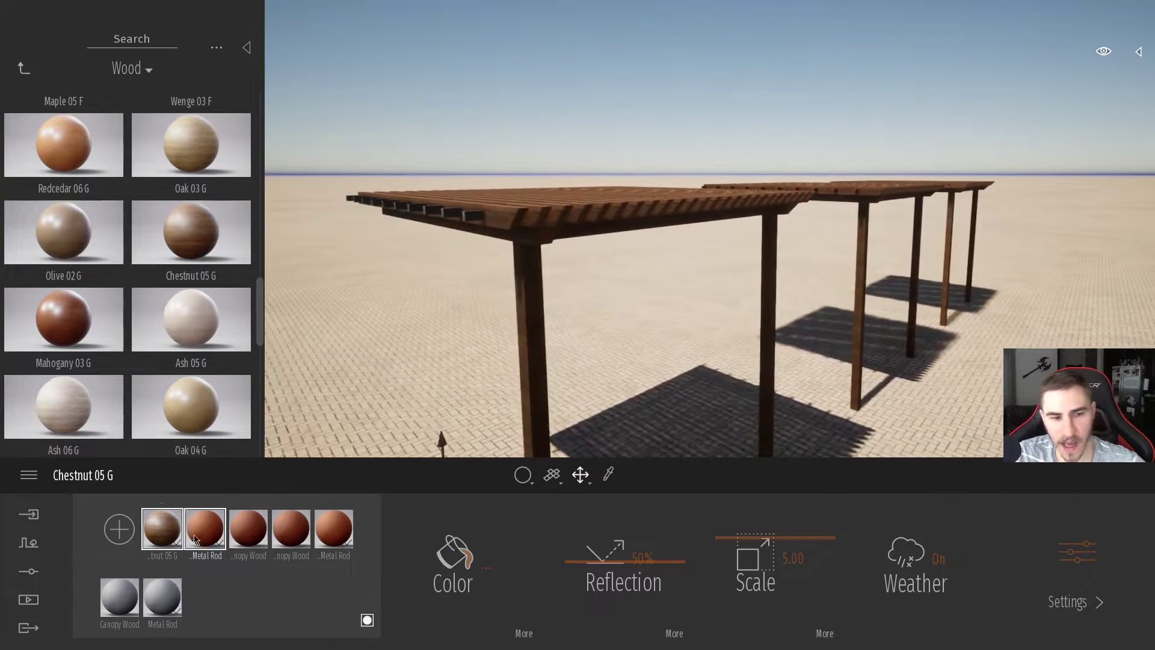
pyautogui.rightClick(167, 534)
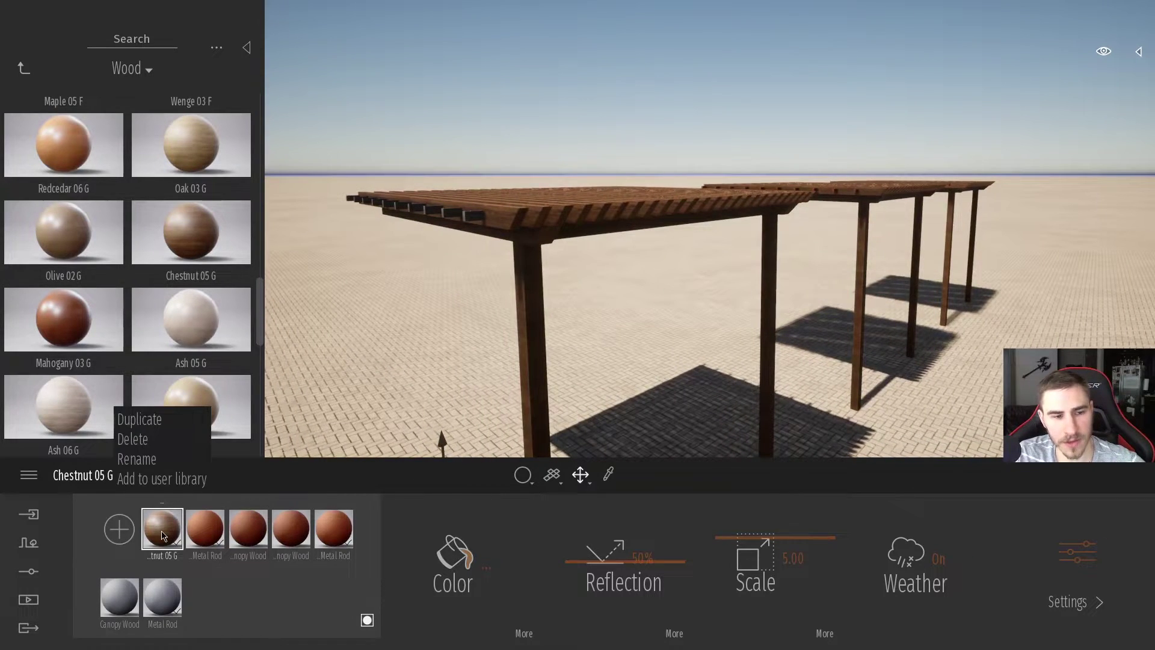
pyautogui.click(155, 421)
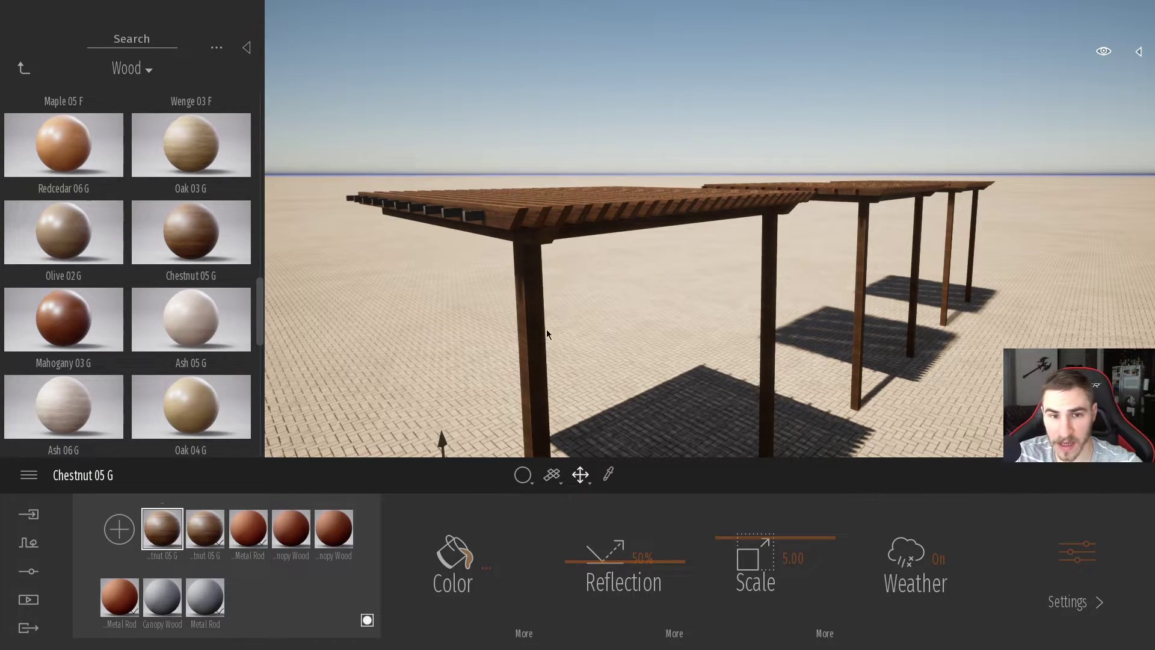
# Set the first Chestnut 05 G copy's texture rotation to 90° and magnify the material thumbnails to compare both copies
pyautogui.moveTo(518, 378); pyautogui.dragTo(592, 373, button='right')
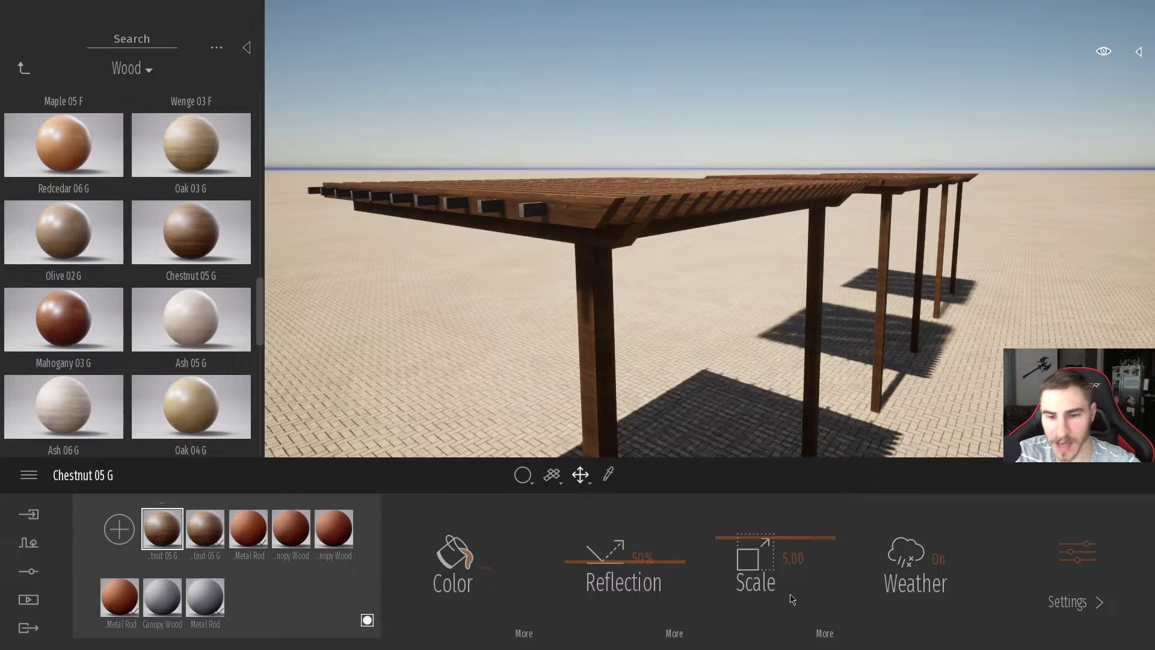
pyautogui.click(827, 635)
pyautogui.click(646, 553)
pyautogui.write('90')
pyautogui.press('Return')
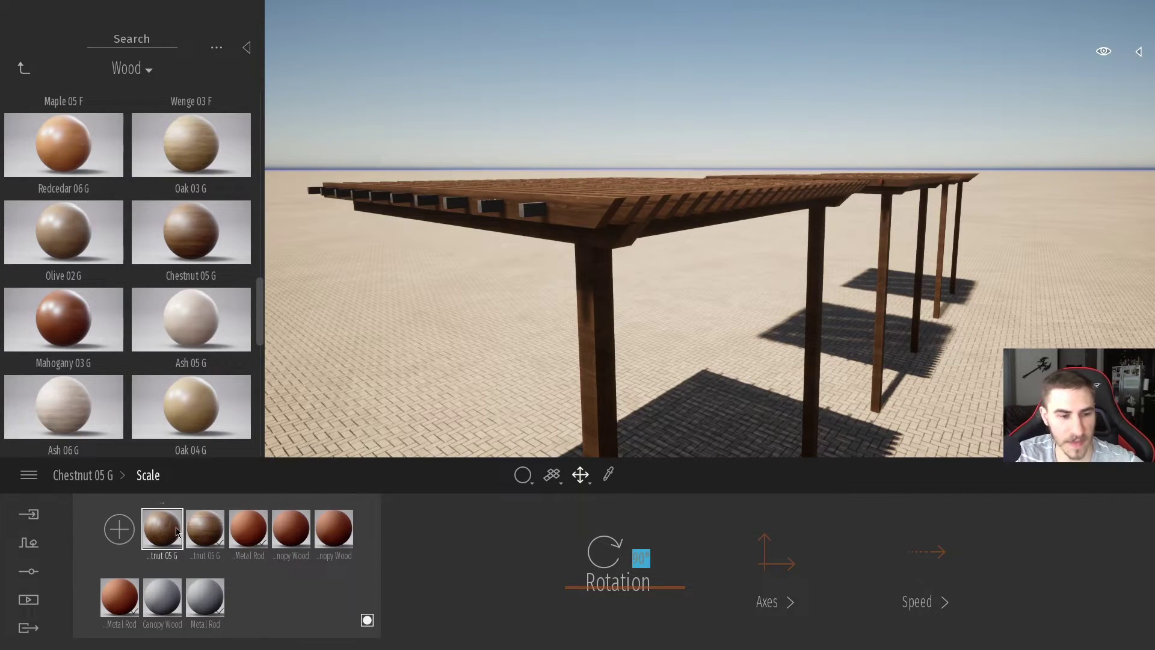
pyautogui.press('super+plus')
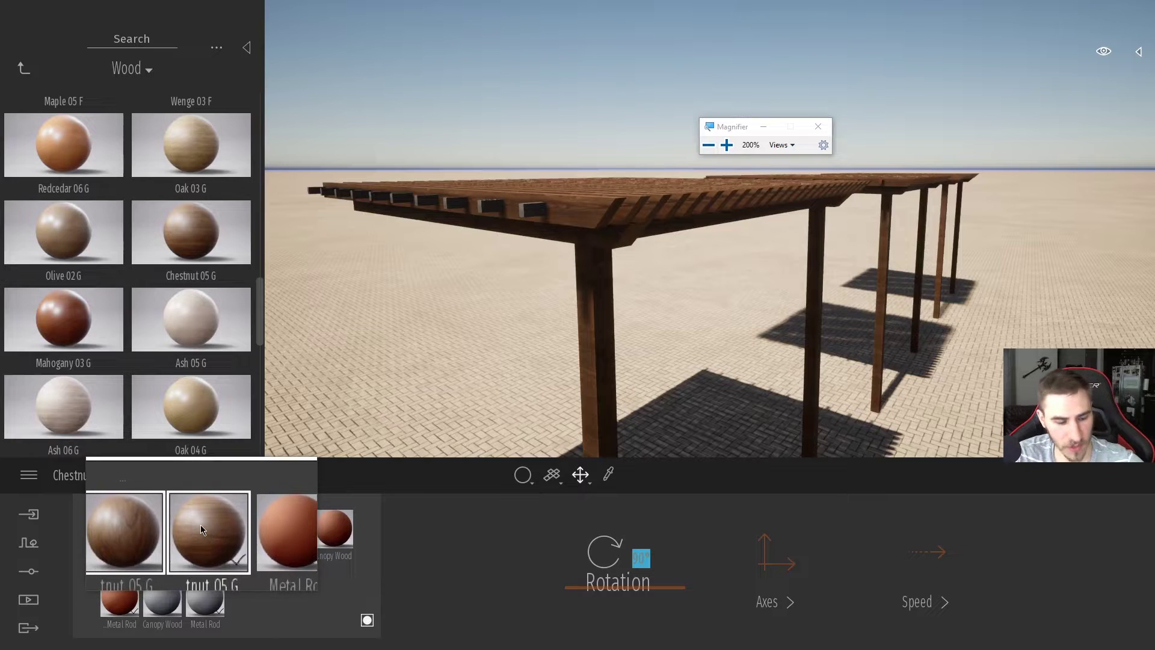
pyautogui.press('super+Escape')
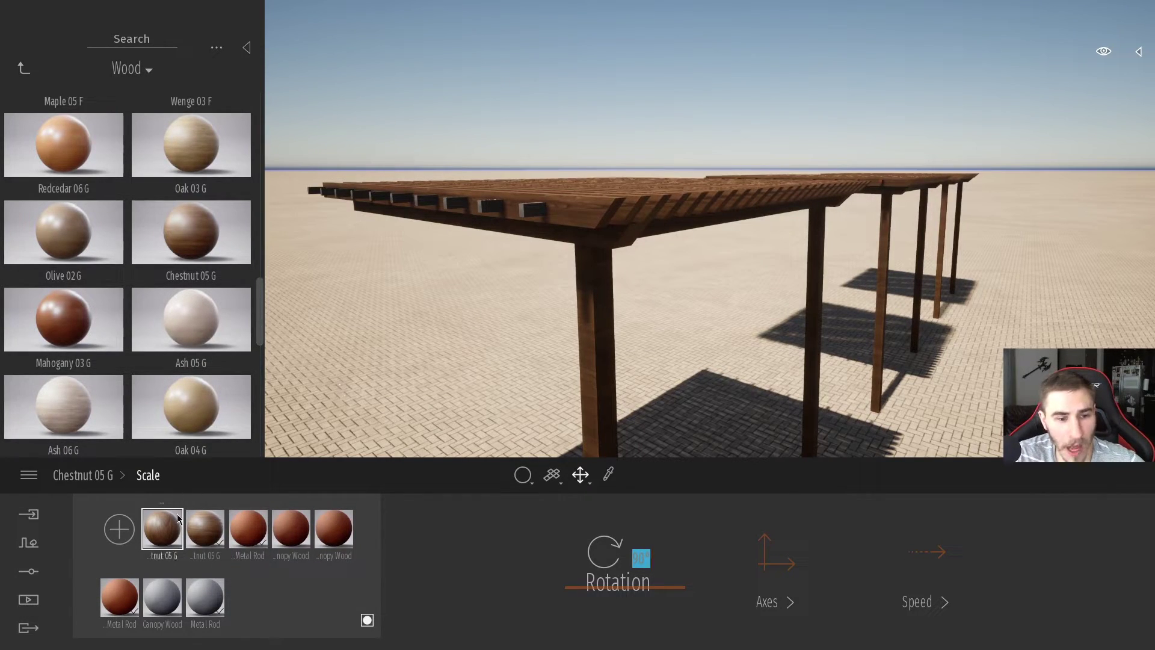
# Switch to Replace material mode, apply the 90°-rotated Chestnut 05 G to the nearest canopy and inspect its grain
pyautogui.click(523, 475)
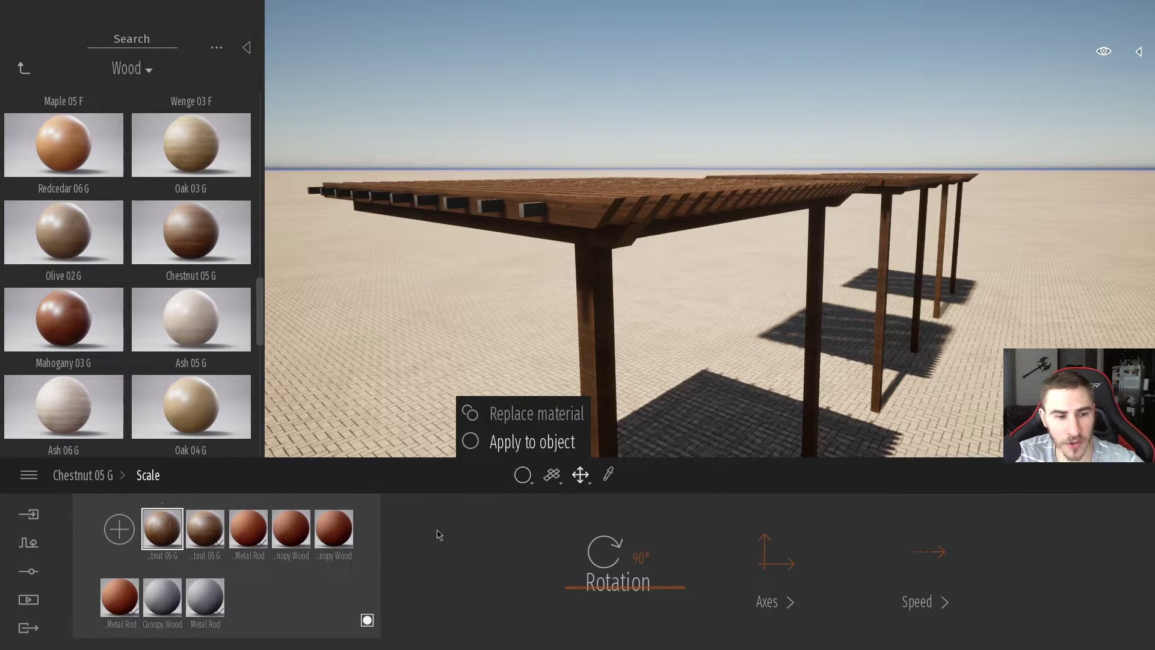
pyautogui.click(523, 475)
pyautogui.click(543, 415)
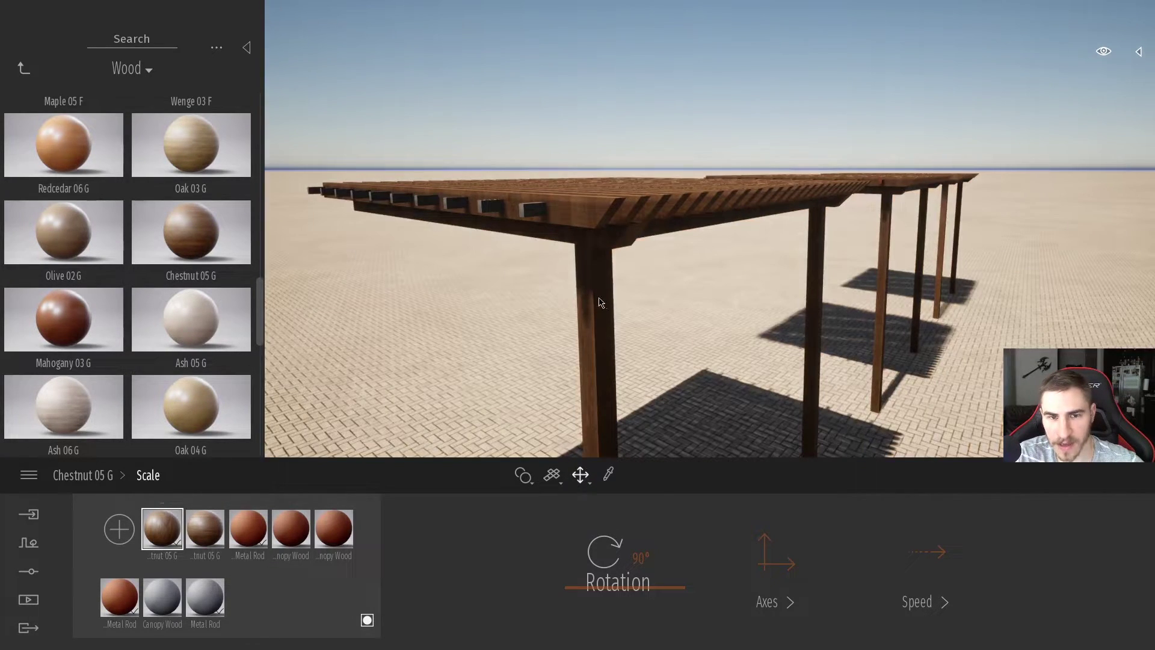
pyautogui.moveTo(616, 323); pyautogui.dragTo(627, 193, button='right')
pyautogui.press('w')
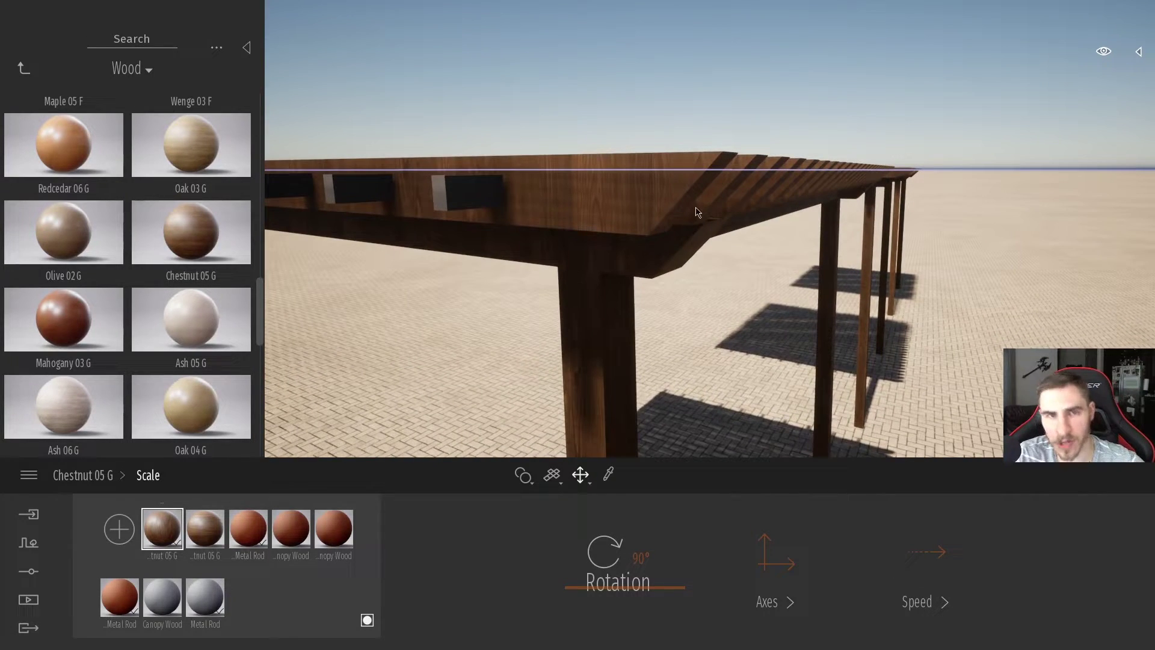
pyautogui.moveTo(734, 239); pyautogui.dragTo(699, 244, button='right')
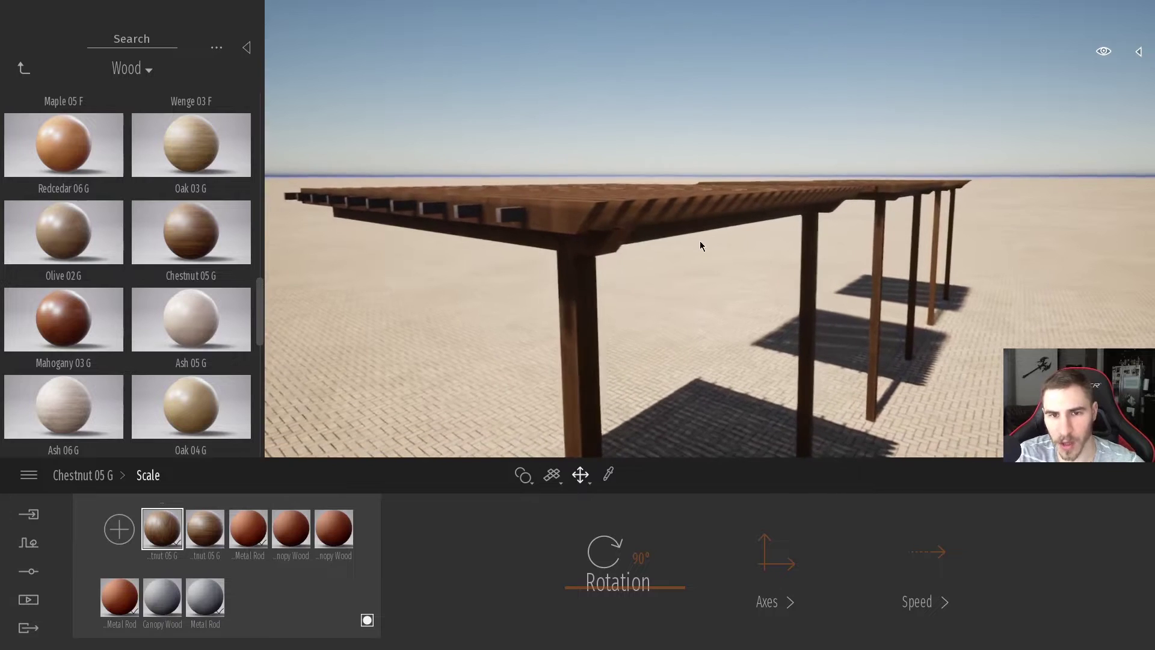
pyautogui.moveTo(684, 304); pyautogui.dragTo(385, 402, button='right')
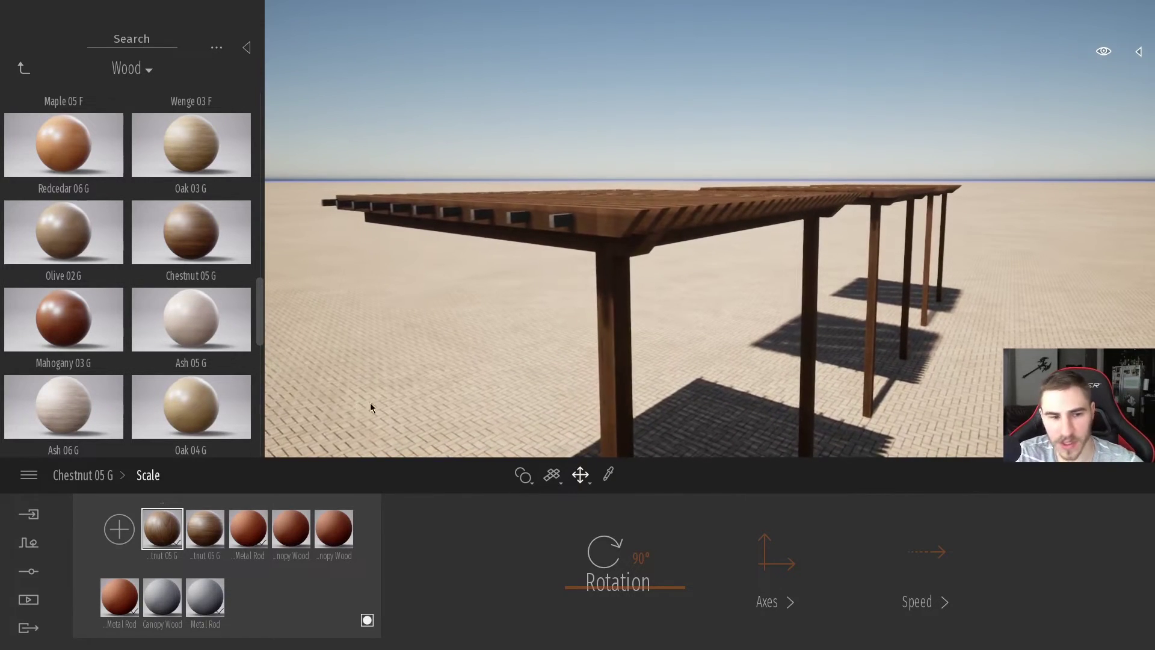
# Replace the nearest canopy's wood with the unrotated Chestnut 05 G copy
pyautogui.click(205, 528)
pyautogui.moveTo(189, 518); pyautogui.dragTo(614, 320)
pyautogui.moveTo(615, 320); pyautogui.dragTo(639, 352, button='right')
pyautogui.press('w')
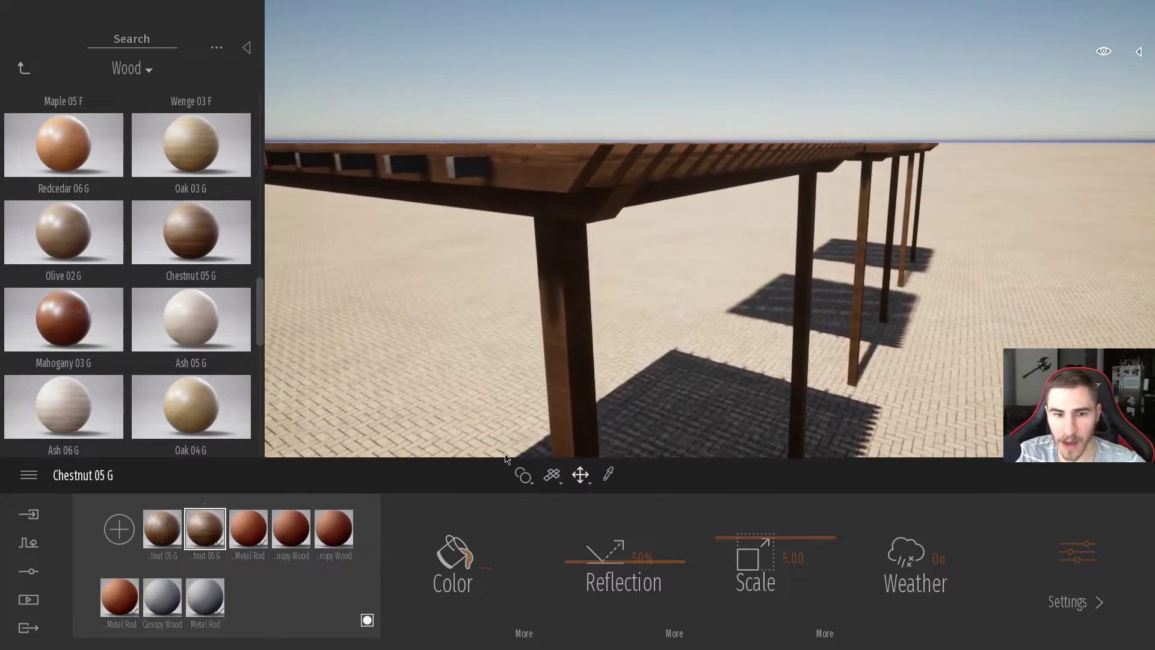
# Switch to Apply to object mode, apply the 90°-rotated Chestnut 05 G to the nearest canopy's front post and inspect its grain
pyautogui.click(523, 474)
pyautogui.click(530, 442)
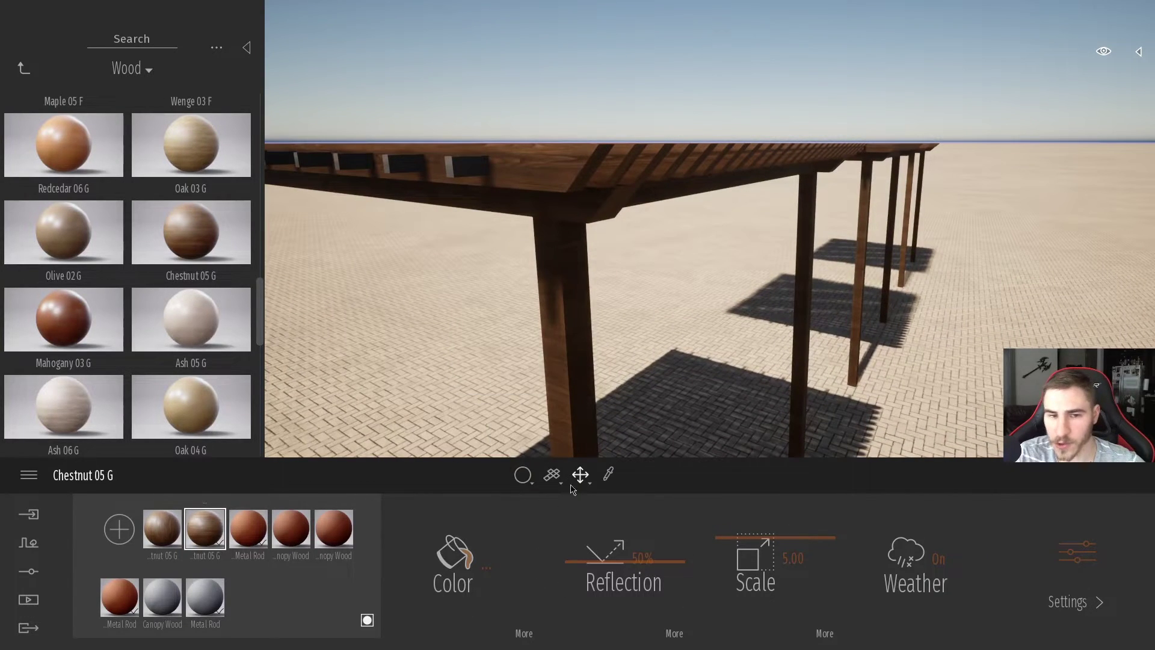
pyautogui.click(163, 531)
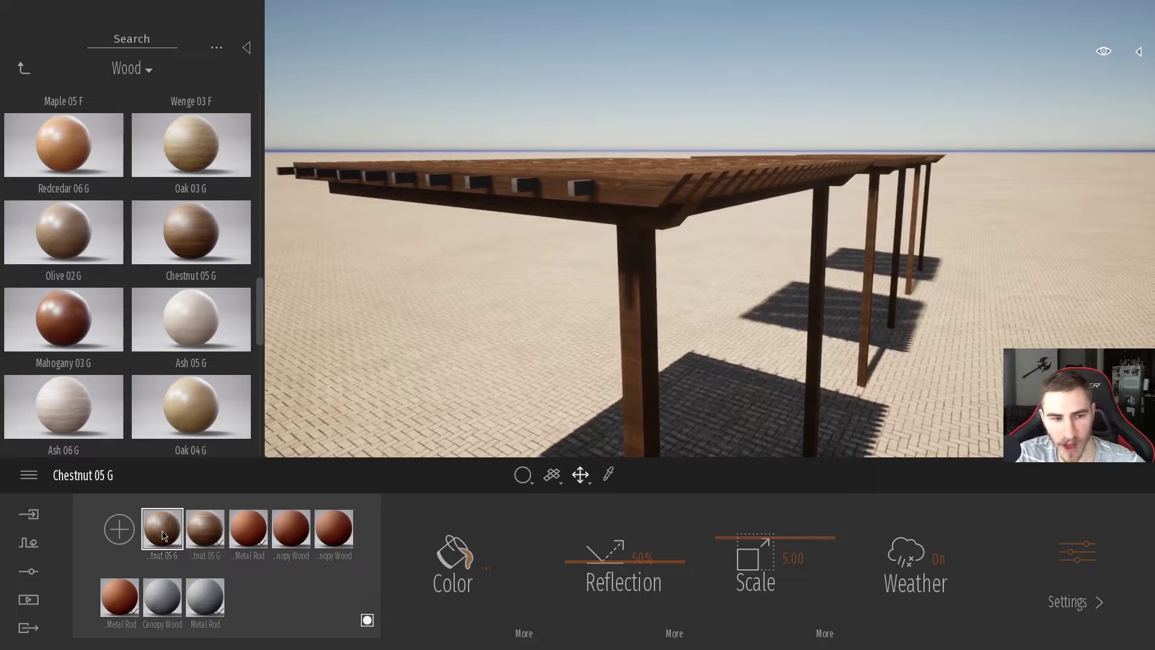
pyautogui.moveTo(163, 531); pyautogui.dragTo(645, 368)
pyautogui.moveTo(637, 306); pyautogui.dragTo(659, 374, button='right')
pyautogui.press('w')
pyautogui.press('s')
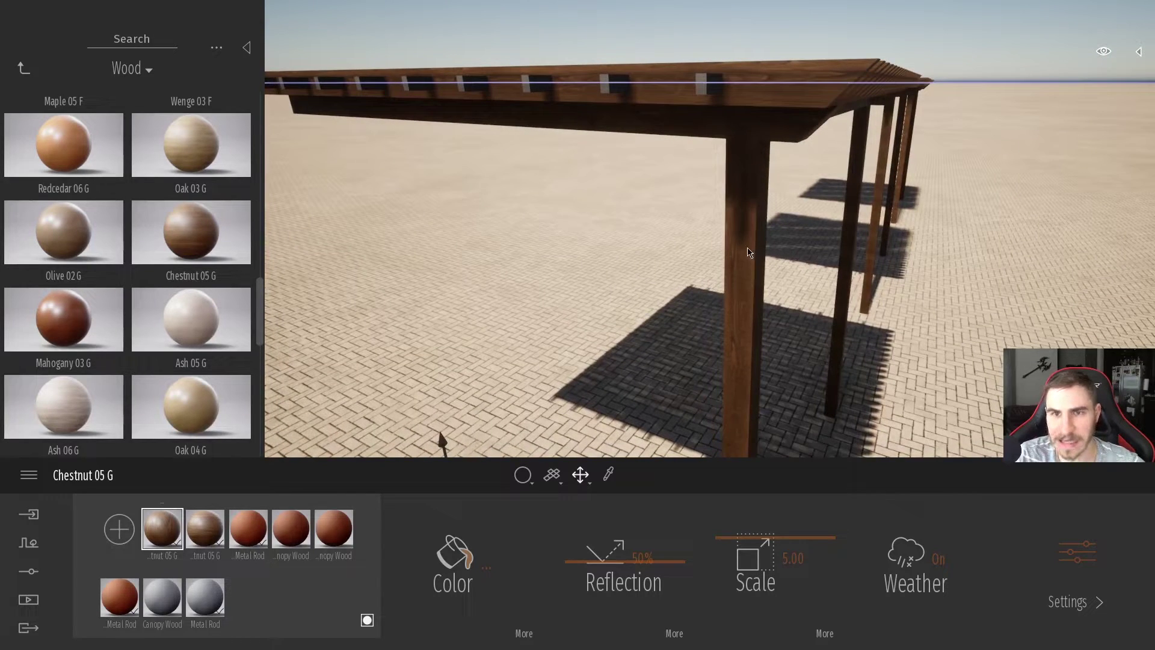
pyautogui.press('d')
pyautogui.moveTo(786, 109); pyautogui.dragTo(714, 107, button='right')
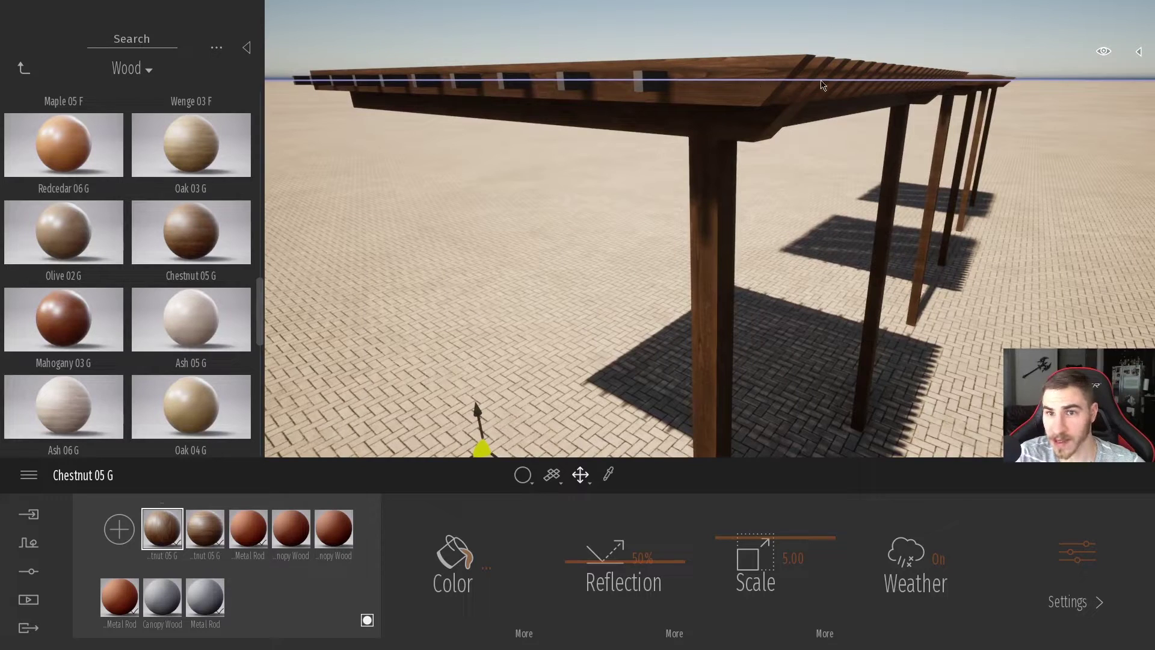
# Examine the wood grain on the middle canopy's posts and the underside of its roof
pyautogui.press('d')
pyautogui.moveTo(709, 229); pyautogui.dragTo(740, 121, button='right')
pyautogui.press('d')
pyautogui.press('w')
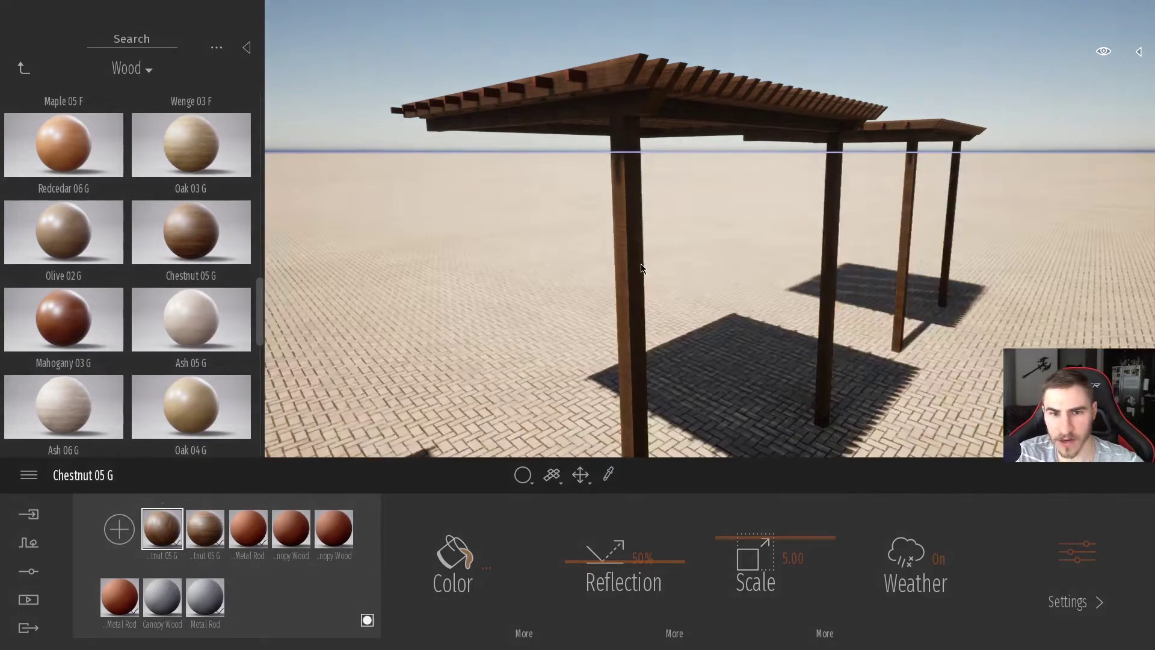
pyautogui.press('w')
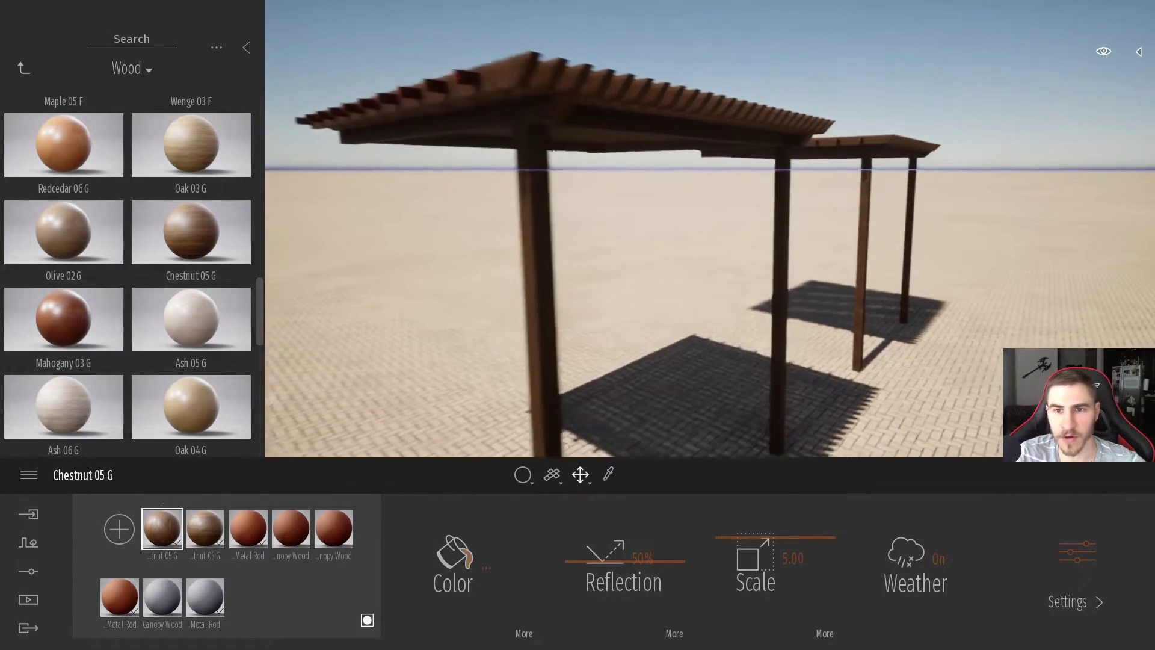
pyautogui.press('w')
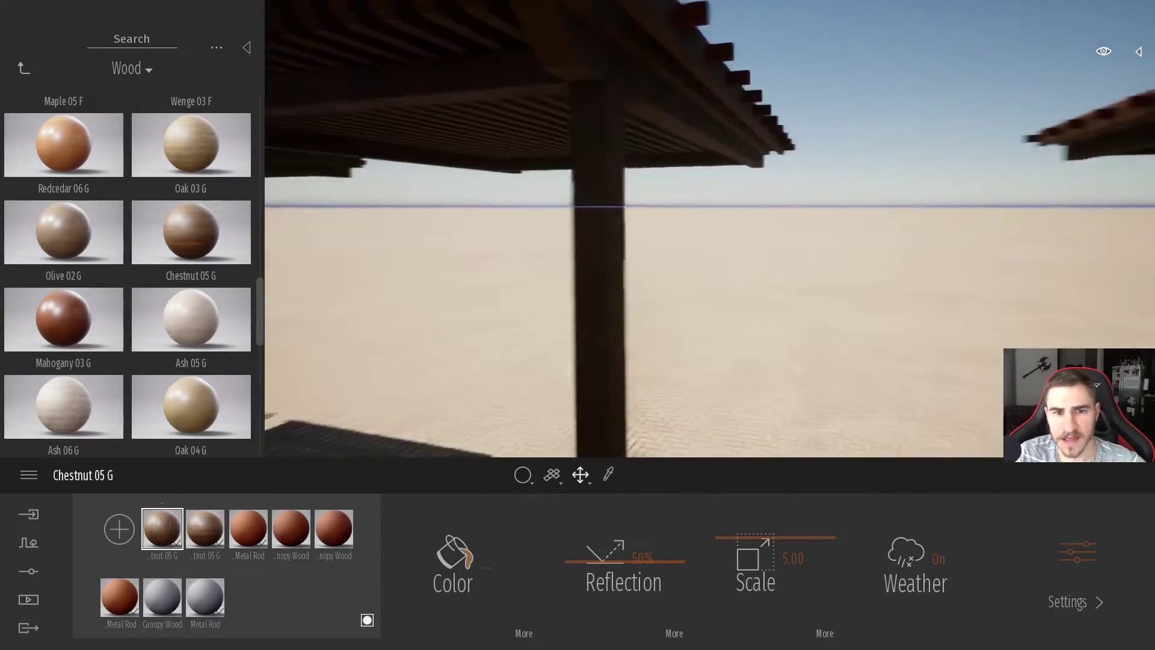
pyautogui.press('w')
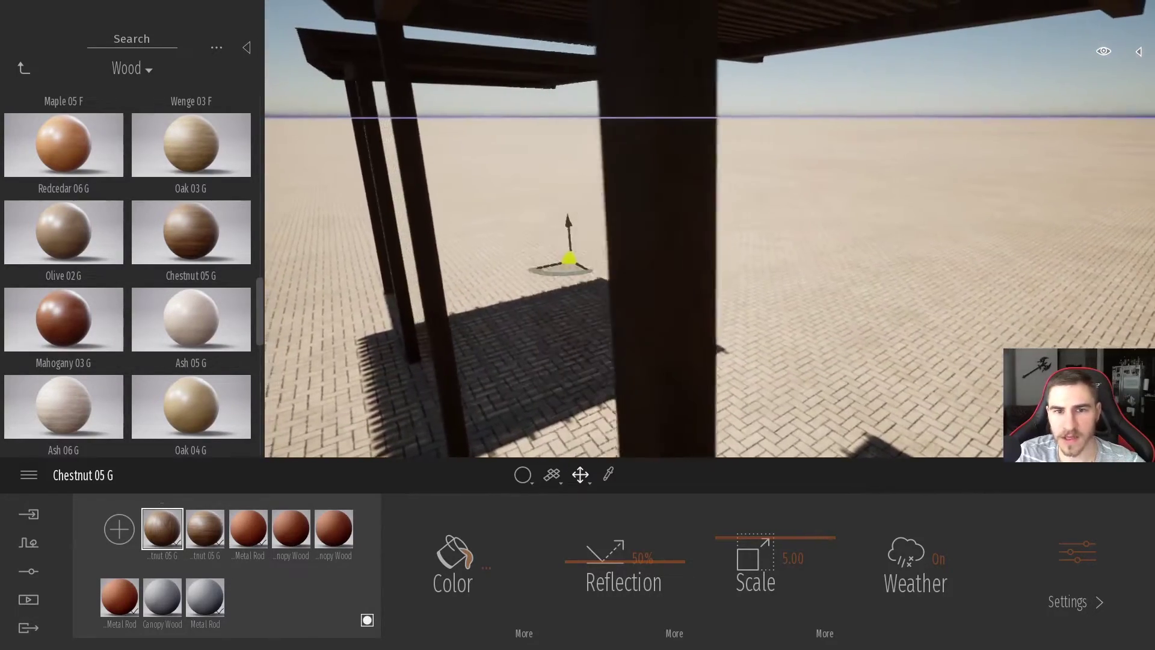
pyautogui.press('s')
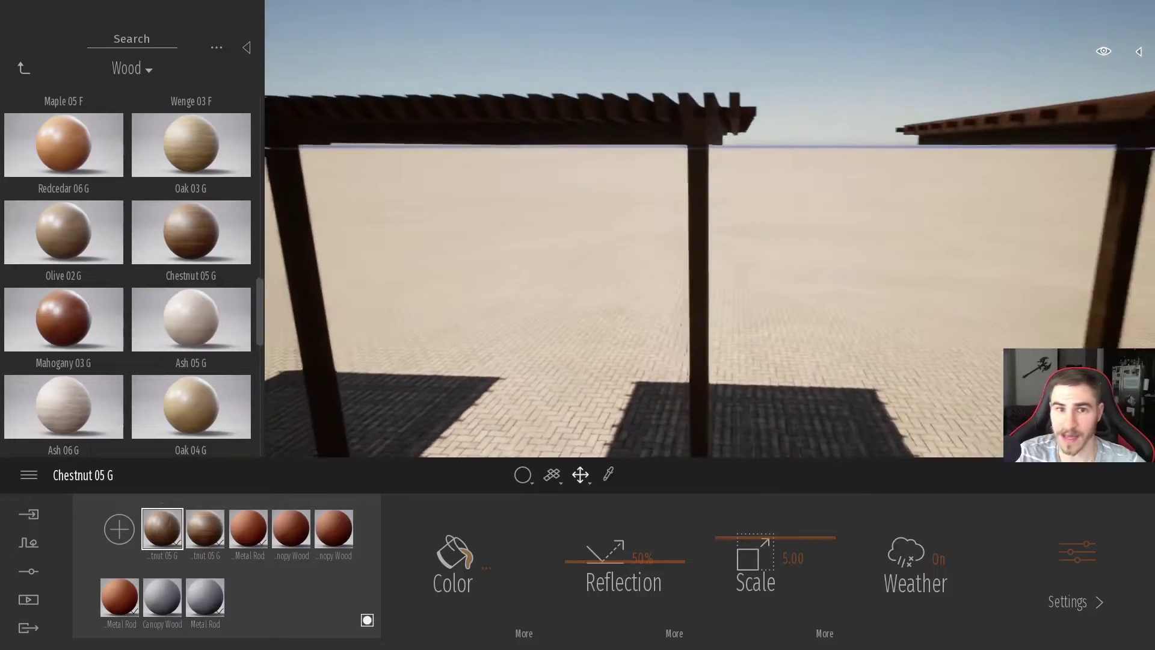
# Apply the 90°-rotated Chestnut 05 G to the front post of the farthest canopy
pyautogui.moveTo(687, 222); pyautogui.dragTo(878, 208, button='right')
pyautogui.press('w')
pyautogui.press('w')
pyautogui.moveTo(650, 317); pyautogui.dragTo(702, 287, button='right')
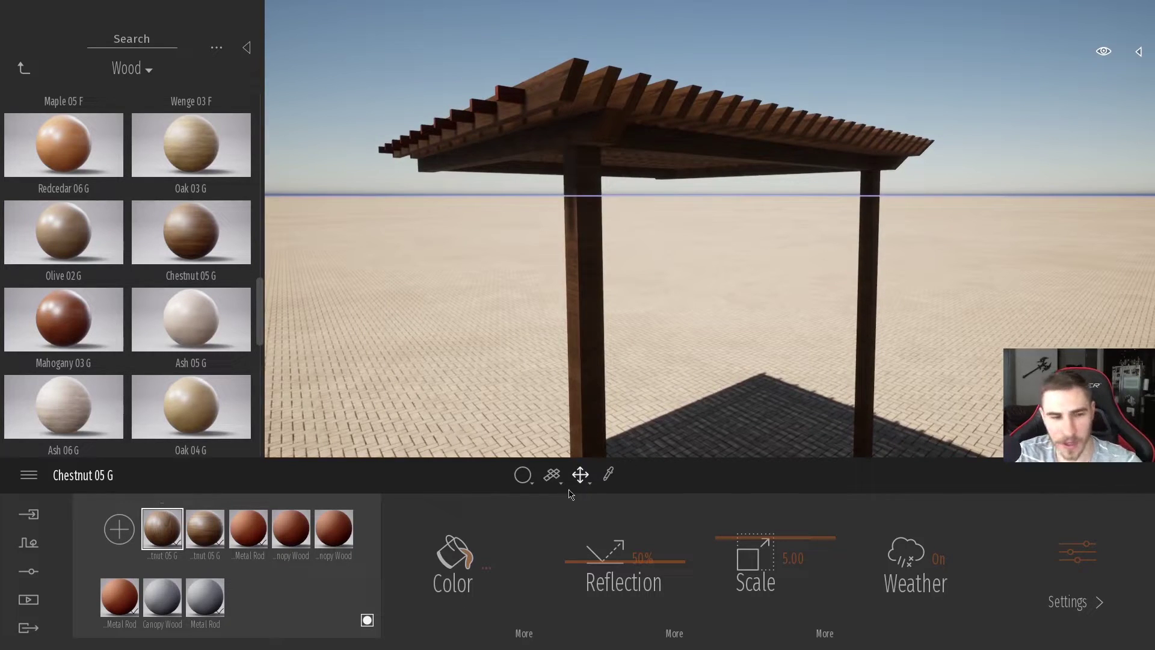
pyautogui.moveTo(165, 530); pyautogui.dragTo(590, 338)
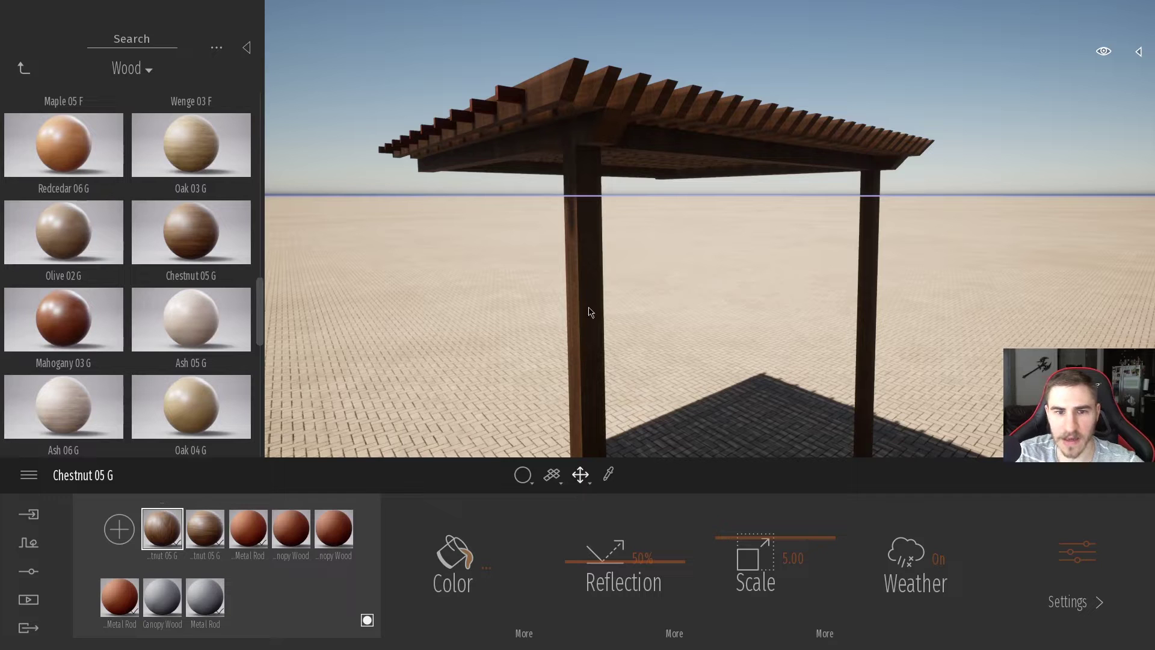
# Examine the grain direction on the farthest canopy's posts and roof beams from several angles
pyautogui.press('d')
pyautogui.press('w')
pyautogui.moveTo(865, 250); pyautogui.dragTo(890, 204, button='right')
pyautogui.press('d')
pyautogui.moveTo(710, 249); pyautogui.dragTo(674, 382, button='right')
pyautogui.press('w')
pyautogui.press('a')
pyautogui.press('s')
pyautogui.press('w')
pyautogui.moveTo(705, 229); pyautogui.dragTo(706, 211, button='right')
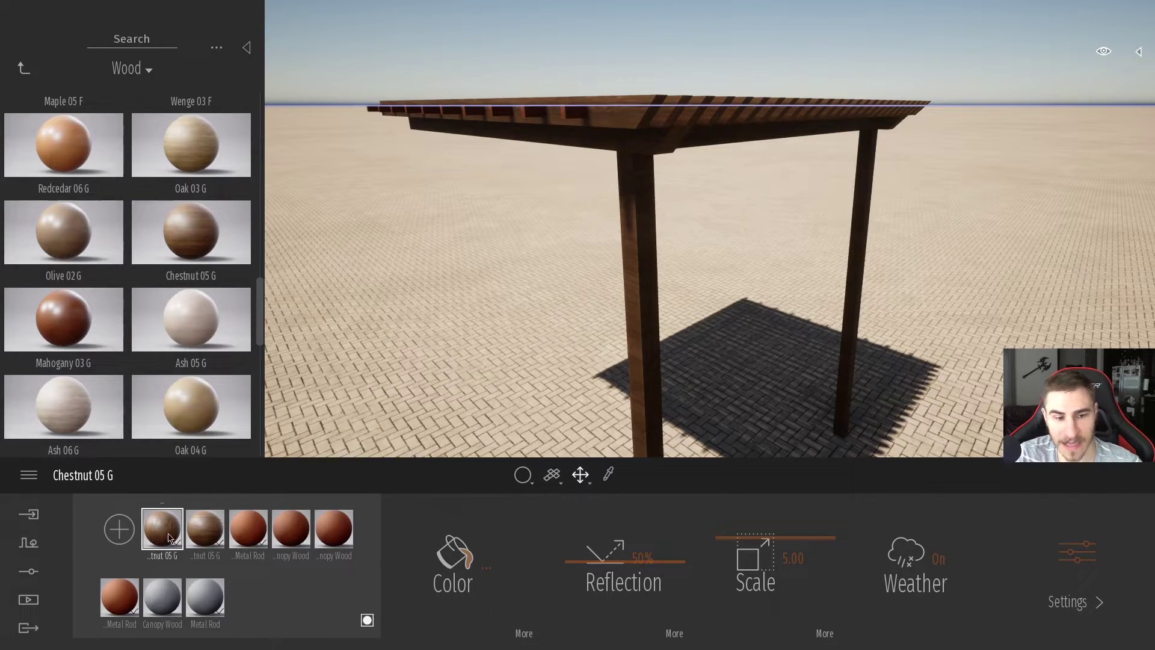
# Apply the 90°-rotated Chestnut 05 G to the farthest canopy's front post again and inspect the grain on post and beams
pyautogui.moveTo(157, 537); pyautogui.dragTo(643, 319)
pyautogui.moveTo(636, 337); pyautogui.dragTo(602, 121, button='right')
pyautogui.press('w')
pyautogui.press('d')
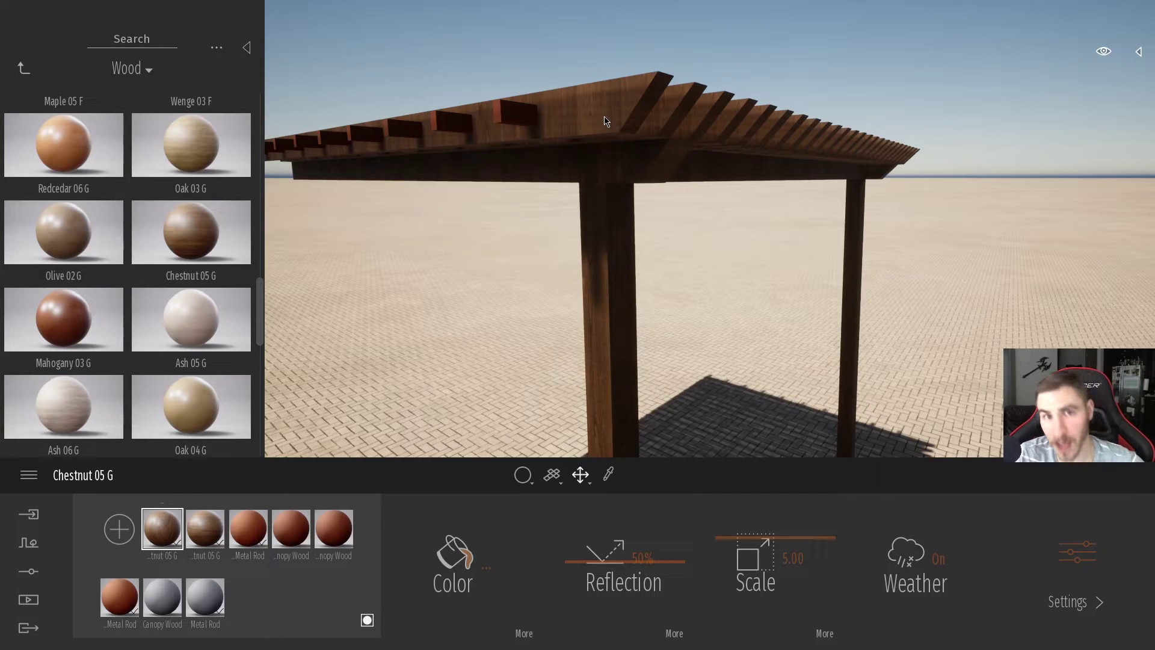
pyautogui.scroll(-5, 657, 307)
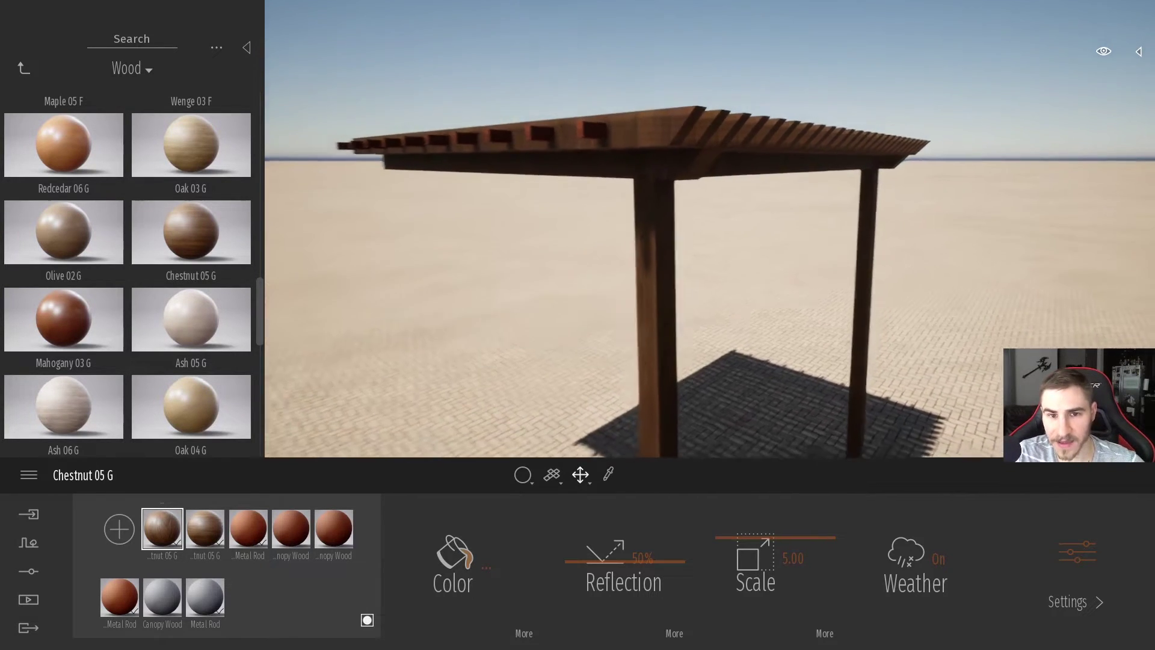
pyautogui.press('s')
pyautogui.moveTo(670, 293); pyautogui.dragTo(652, 293, button='right')
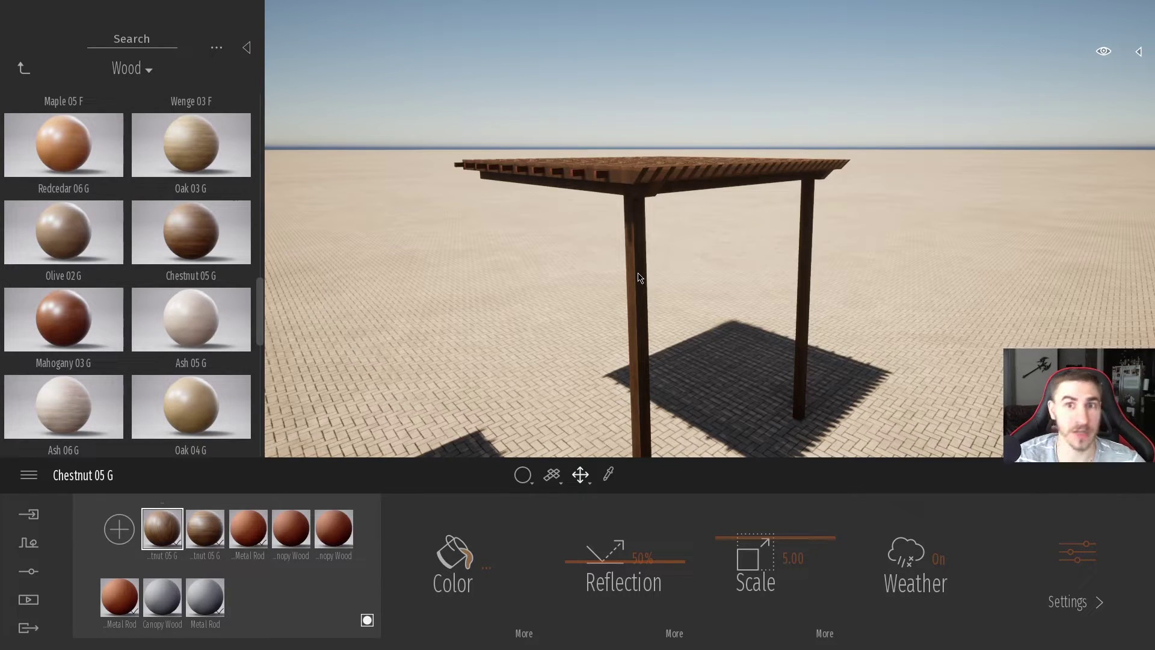
# Look over the middle canopy's roof and select the farthest canopy to check how its parts are grouped
pyautogui.moveTo(677, 271); pyautogui.dragTo(699, 237, button='right')
pyautogui.press('s')
pyautogui.moveTo(752, 164); pyautogui.dragTo(658, 180, button='right')
pyautogui.press('s')
pyautogui.press('a')
pyautogui.press('a')
pyautogui.moveTo(586, 298); pyautogui.dragTo(621, 264, button='right')
pyautogui.press('a')
pyautogui.click(900, 170)
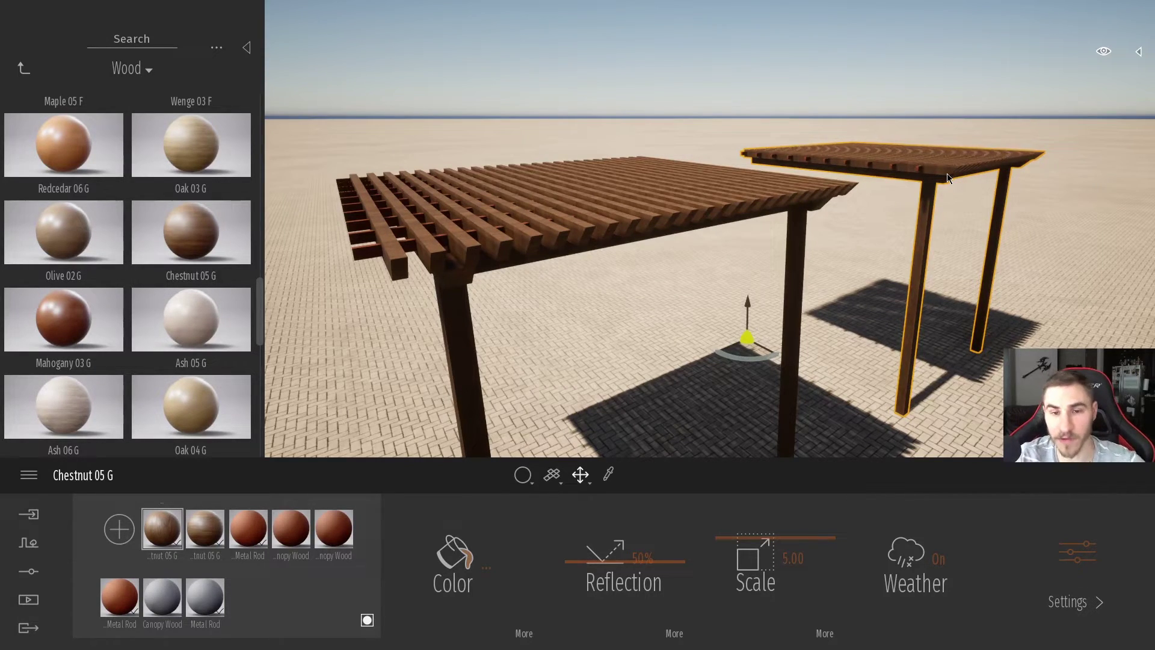
# Bring all three canopies into view and compare how their parts are grouped
pyautogui.moveTo(980, 178); pyautogui.dragTo(782, 282, button='right')
pyautogui.press('w')
pyautogui.press('d')
pyautogui.press('a')
pyautogui.press('s')
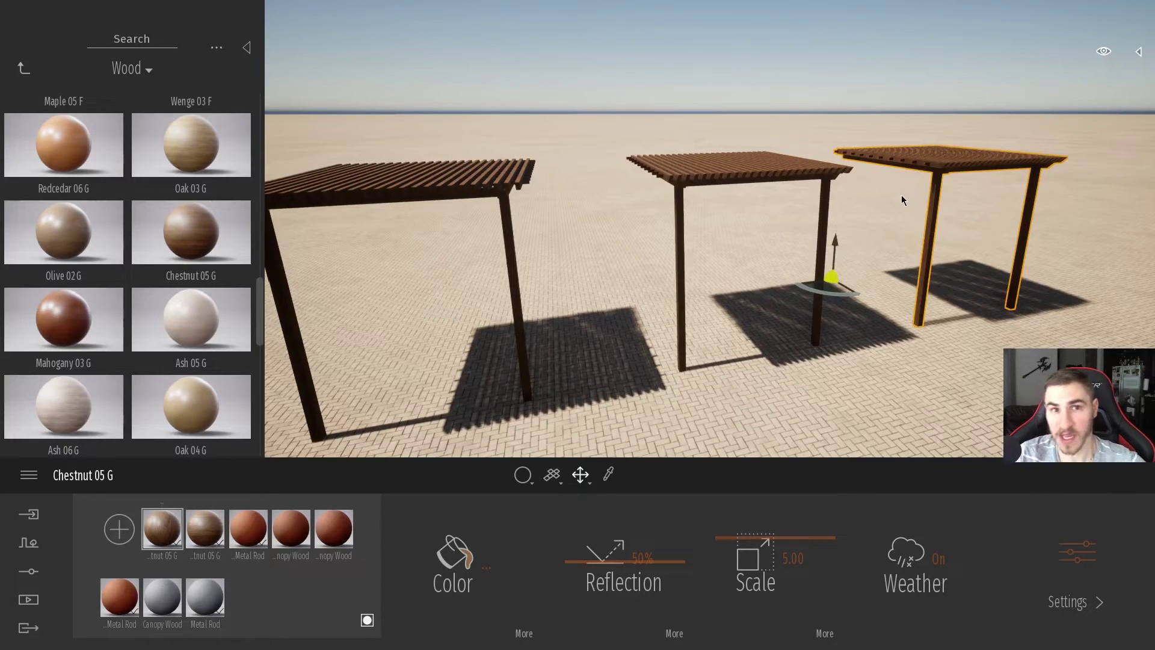
pyautogui.click(980, 148)
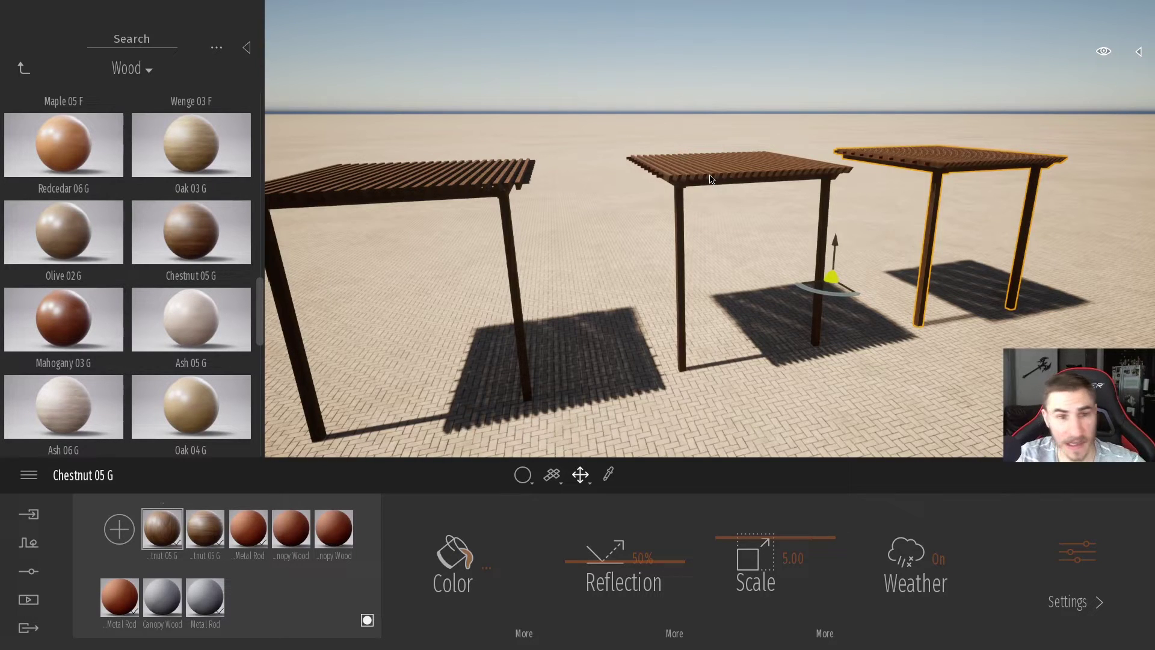
# Select a single roof rafter on the nearest canopy
pyautogui.moveTo(574, 234); pyautogui.dragTo(657, 217, button='right')
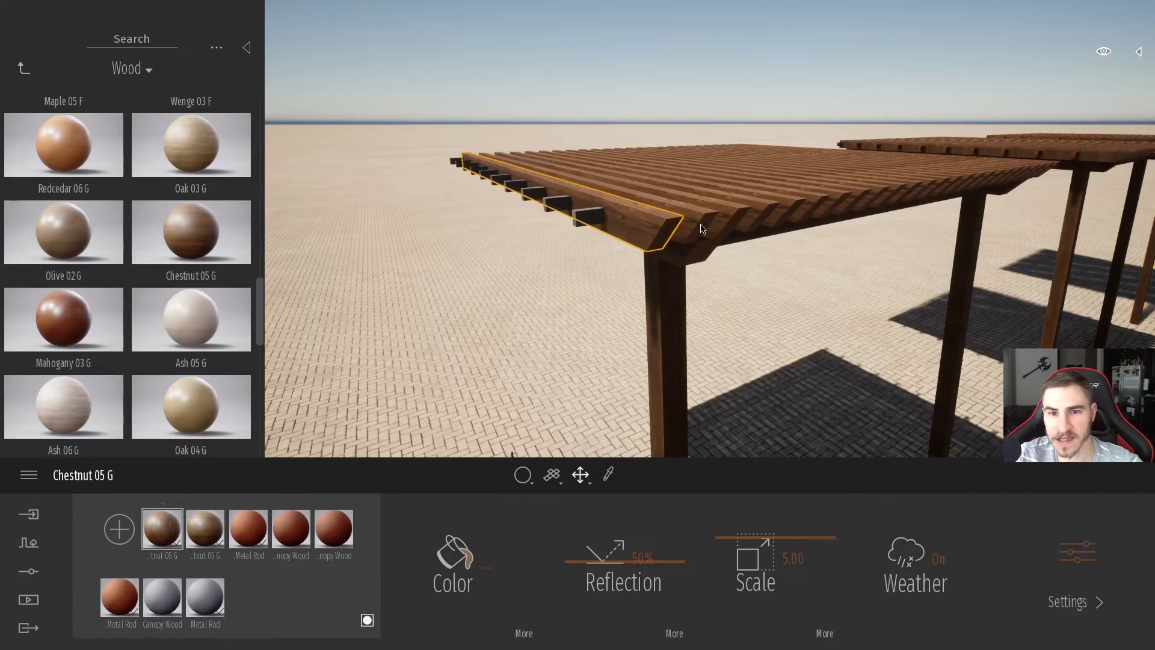
pyautogui.click(729, 224)
pyautogui.moveTo(508, 418); pyautogui.dragTo(518, 413, button='right')
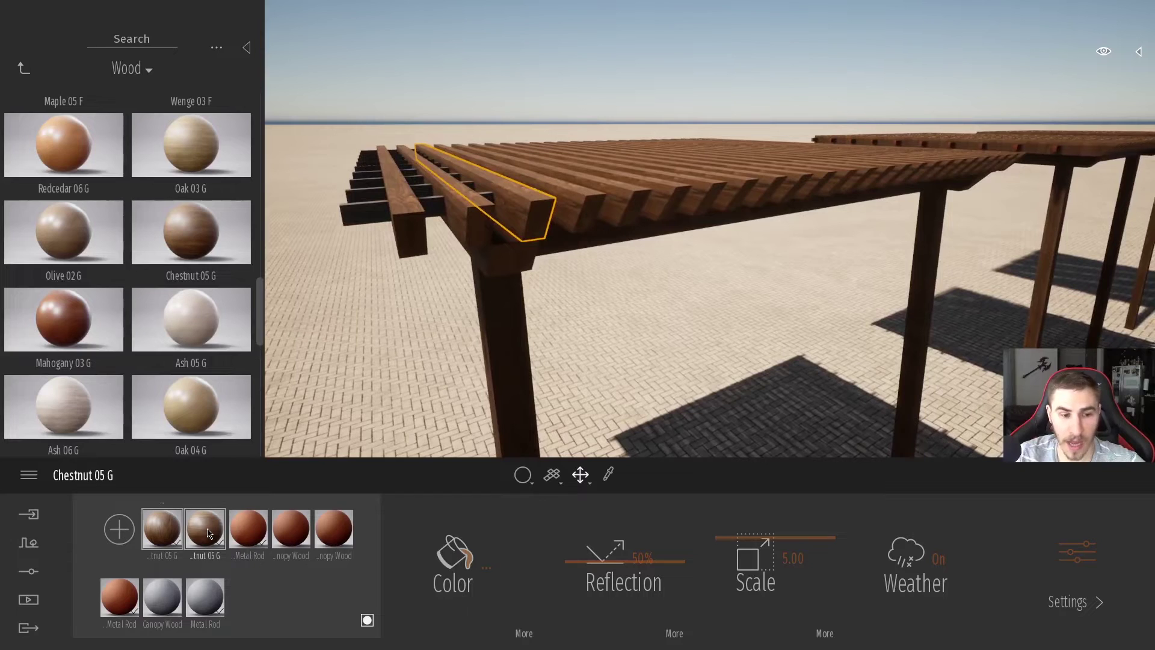
# Duplicate the Chestnut 05 G material and lighten the color of the first copy to #DCA06C
pyautogui.rightClick(207, 533)
pyautogui.click(182, 420)
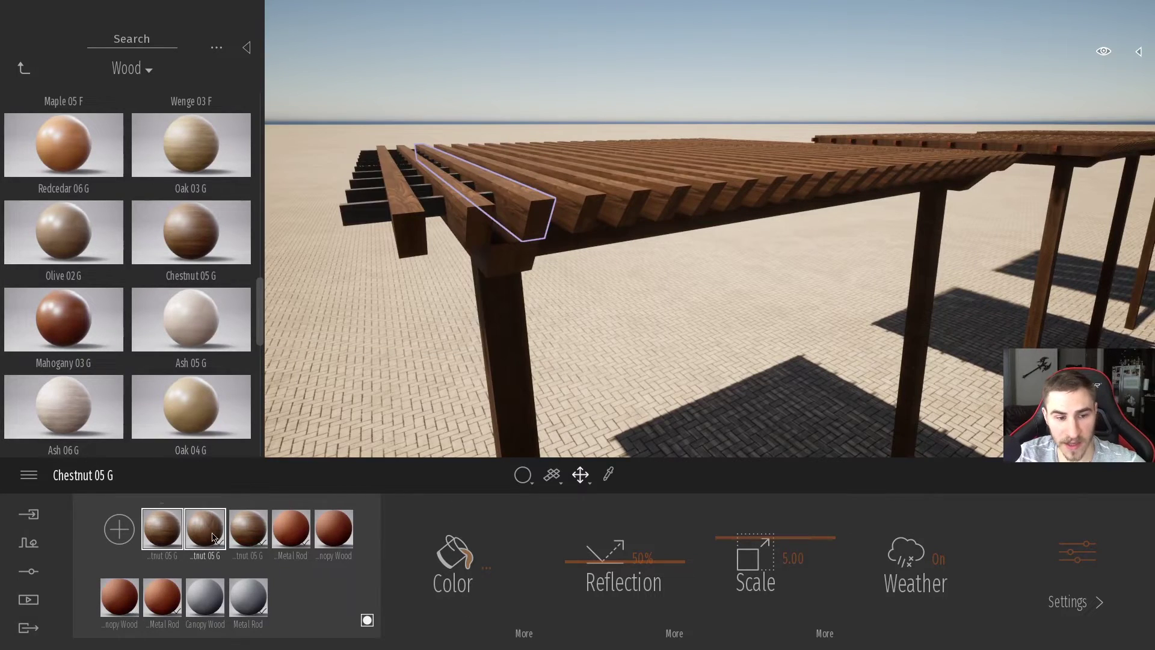
pyautogui.click(458, 562)
pyautogui.moveTo(564, 307); pyautogui.dragTo(564, 256)
pyautogui.click(662, 450)
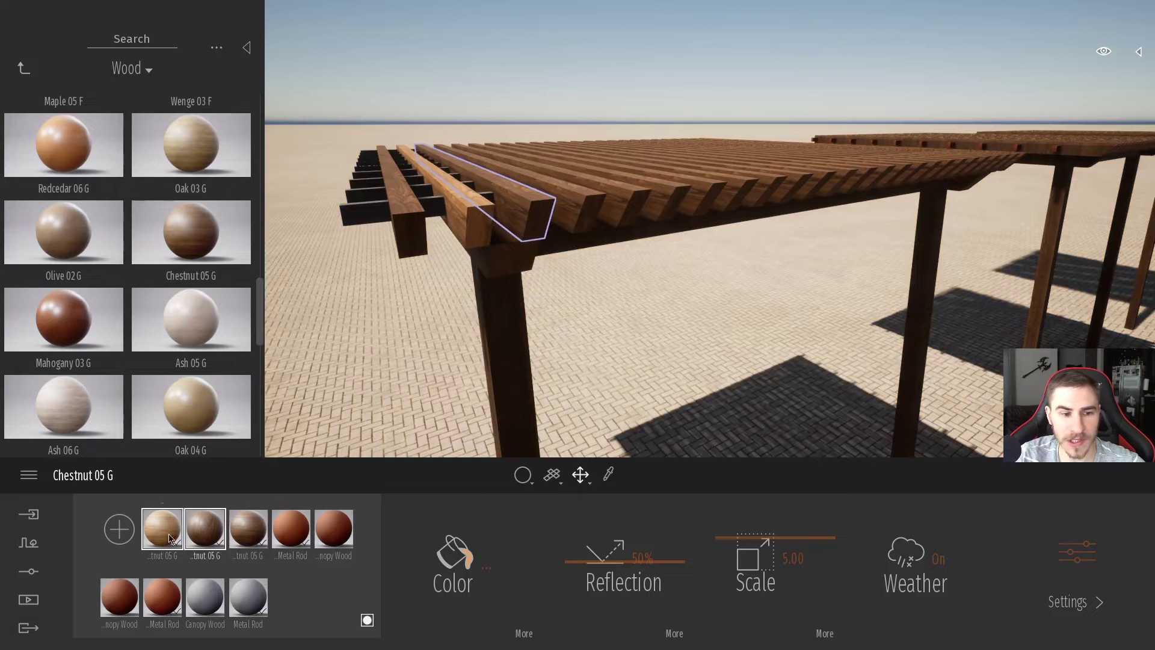
# Apply the lightened Chestnut 05 G to several individual roof rafters of the nearest canopy
pyautogui.moveTo(453, 370); pyautogui.dragTo(588, 217)
pyautogui.moveTo(162, 529); pyautogui.dragTo(672, 198)
pyautogui.moveTo(167, 526); pyautogui.dragTo(701, 193)
# Try the lightened Chestnut 05 G on a single rafter of the middle canopy and undo it
pyautogui.moveTo(604, 331); pyautogui.dragTo(481, 328, button='right')
pyautogui.moveTo(647, 379); pyautogui.dragTo(701, 337, button='right')
pyautogui.press('d')
pyautogui.moveTo(162, 529)
pyautogui.mouseDown()
pyautogui.moveTo(613, 251)
pyautogui.moveTo(678, 195)
pyautogui.moveTo(186, 486)
pyautogui.moveTo(150, 530)
pyautogui.mouseUp()
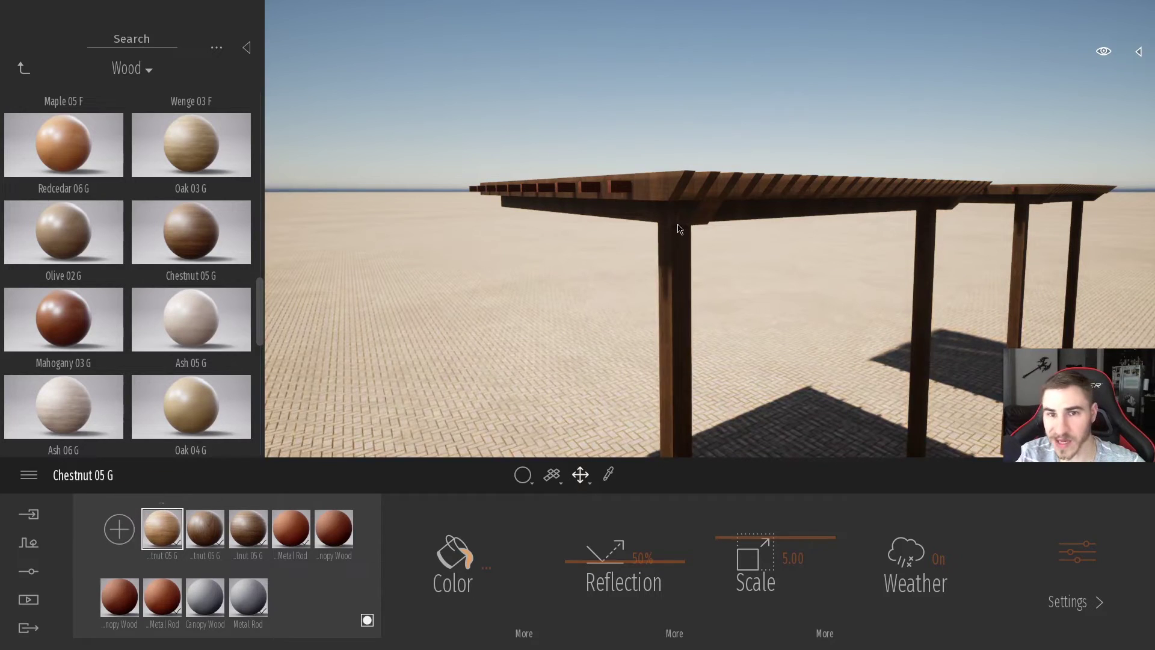
pyautogui.press('w')
pyautogui.moveTo(554, 327); pyautogui.dragTo(574, 309, button='right')
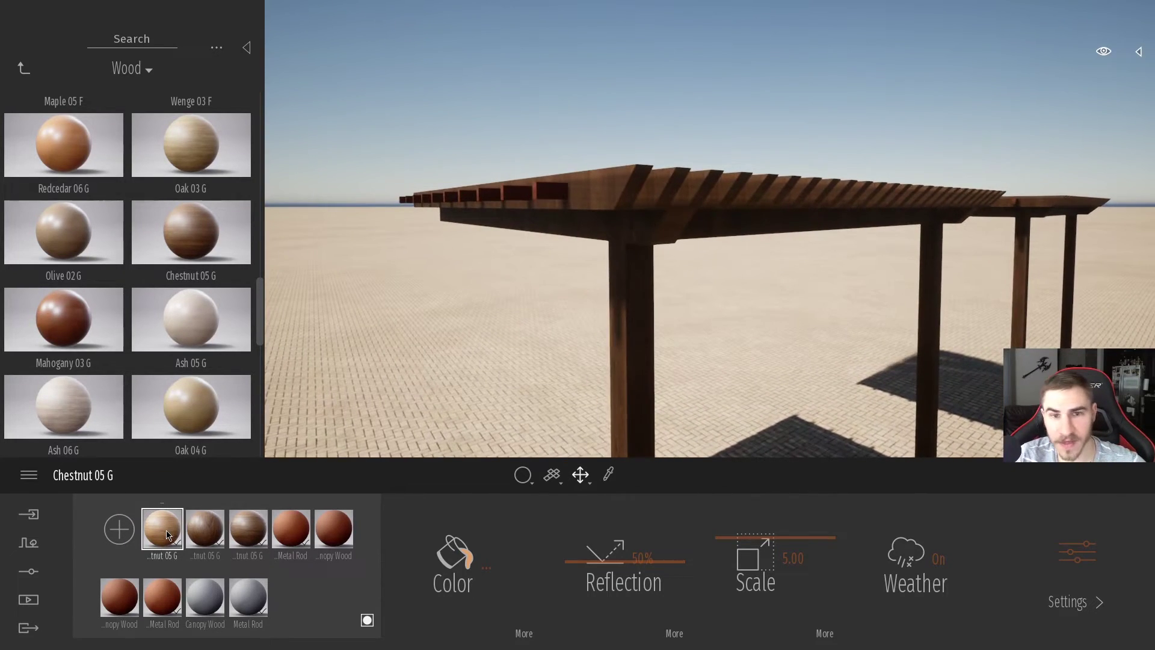
pyautogui.moveTo(162, 530); pyautogui.dragTo(697, 188)
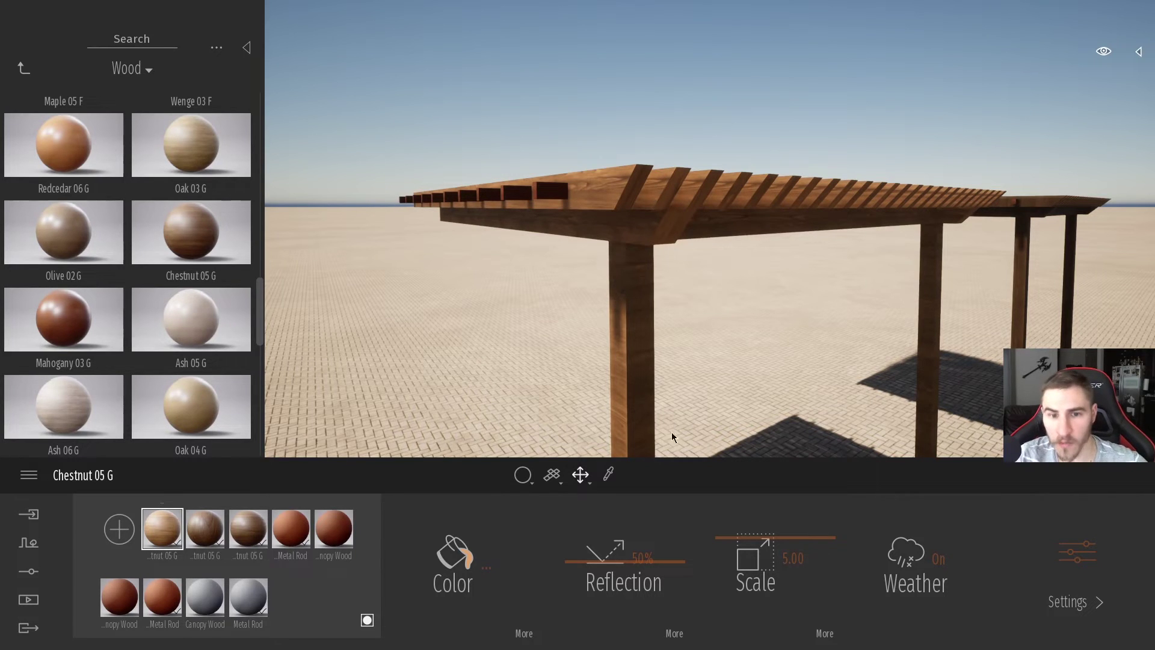
pyautogui.hotkey('ctrl', 'z')
# Compare the nearest canopy's individually recolored rafters with the other two canopies and clear the selection
pyautogui.moveTo(582, 367); pyautogui.dragTo(543, 287, button='right')
pyautogui.press('w')
pyautogui.press('s')
pyautogui.press('d')
pyautogui.press('s')
pyautogui.press('a')
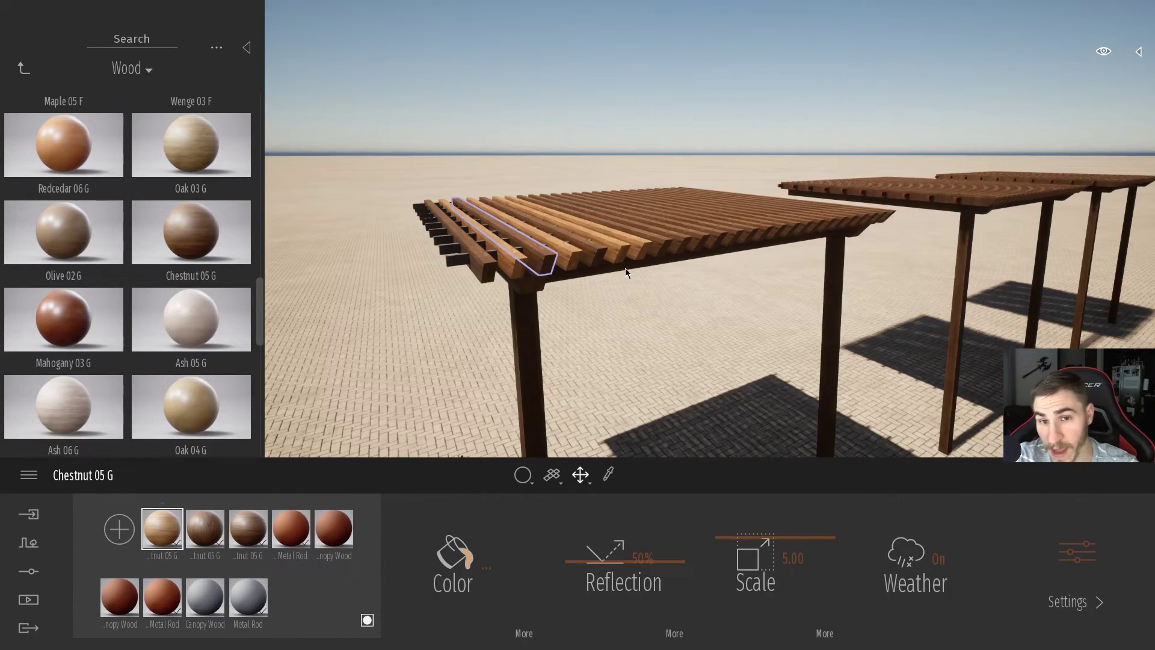
pyautogui.click(643, 129)
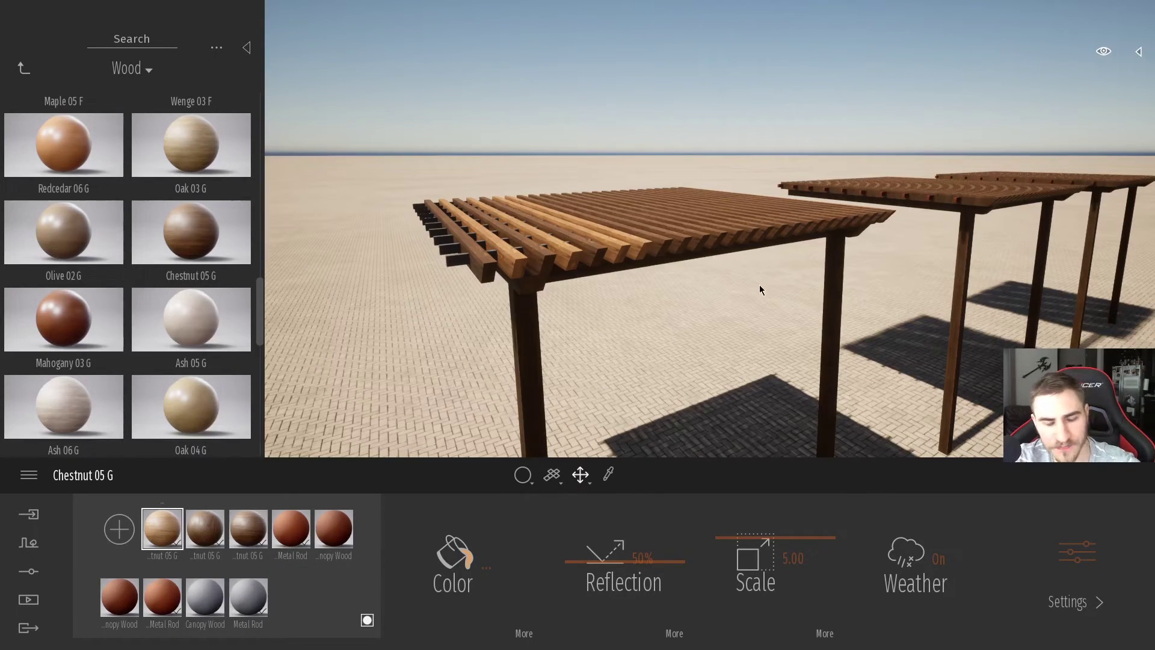
# Review the available material application modes, Replace material and Apply to object
pyautogui.click(529, 481)
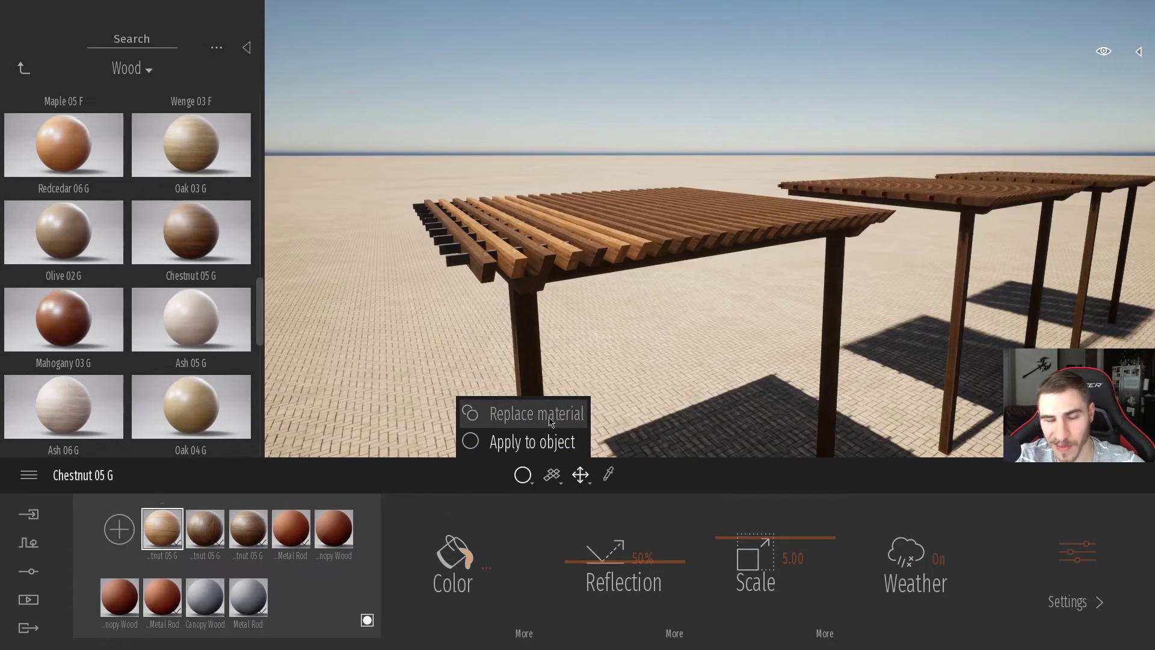
pyautogui.click(515, 505)
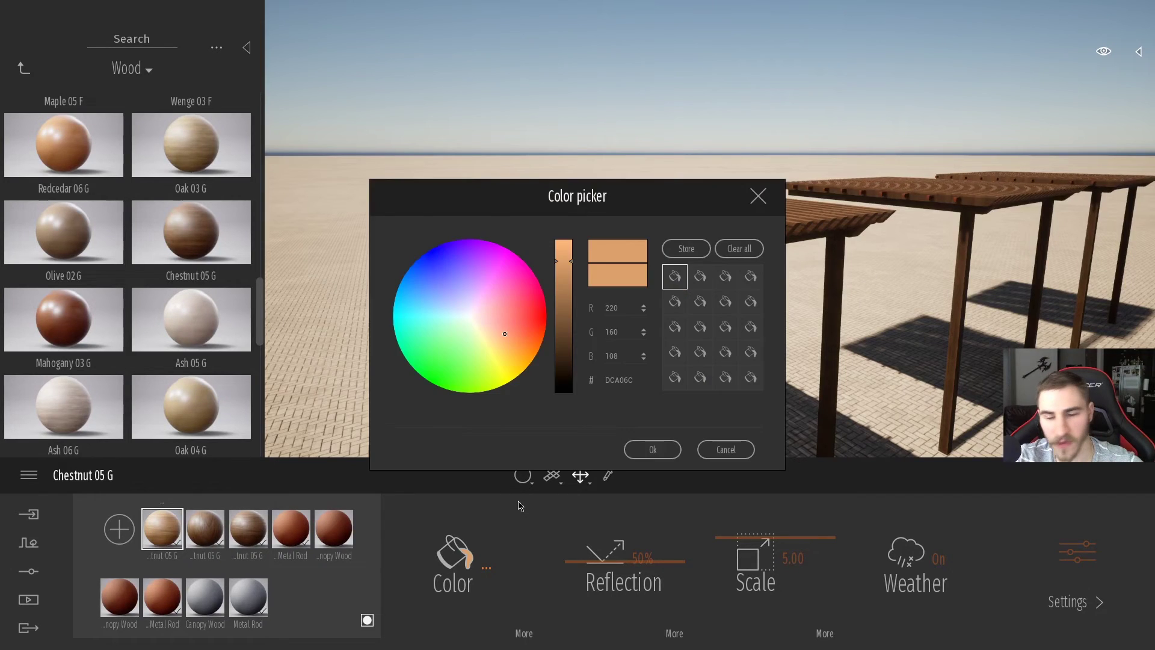
pyautogui.click(719, 449)
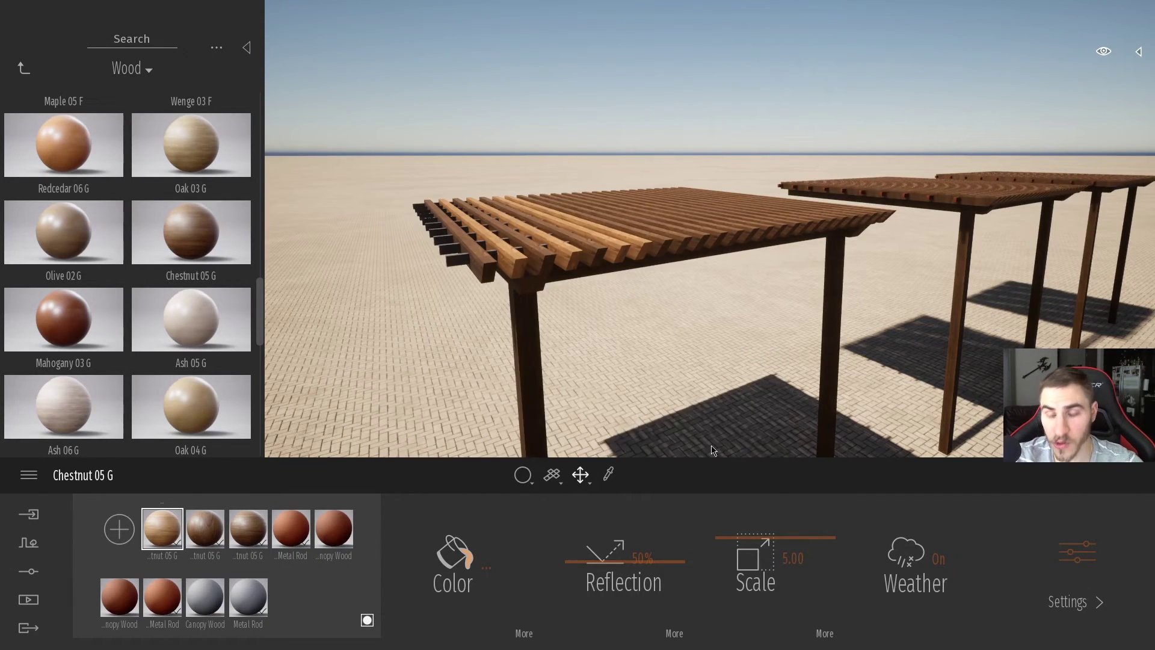